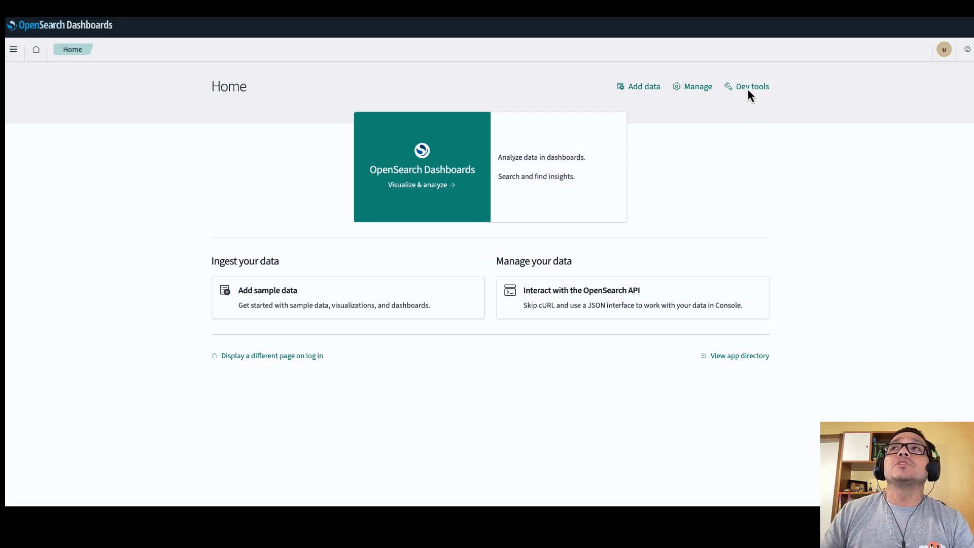
- Open the Dev Tools console, run the search on opensearch_dashboards_sample_data_ecommerce and check its total hits
click(757, 106)
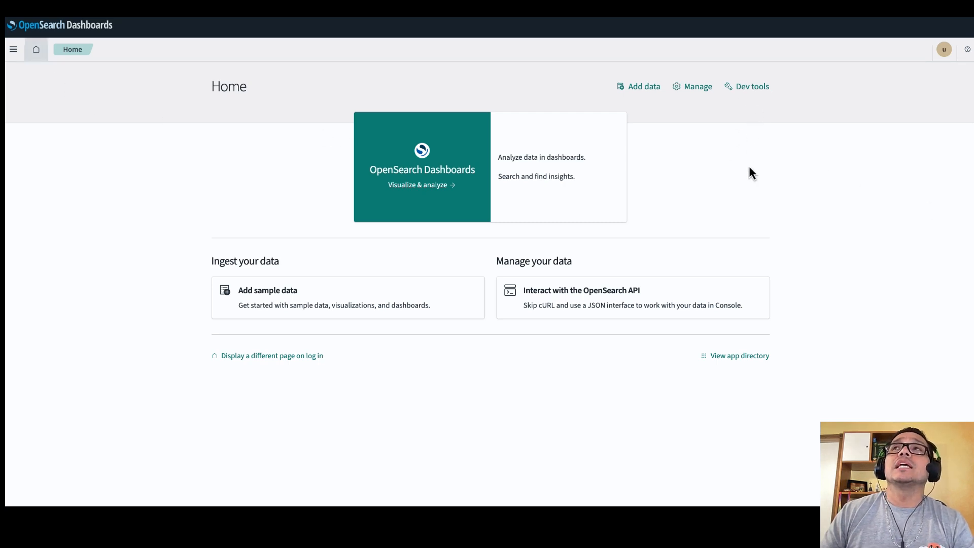
click(753, 91)
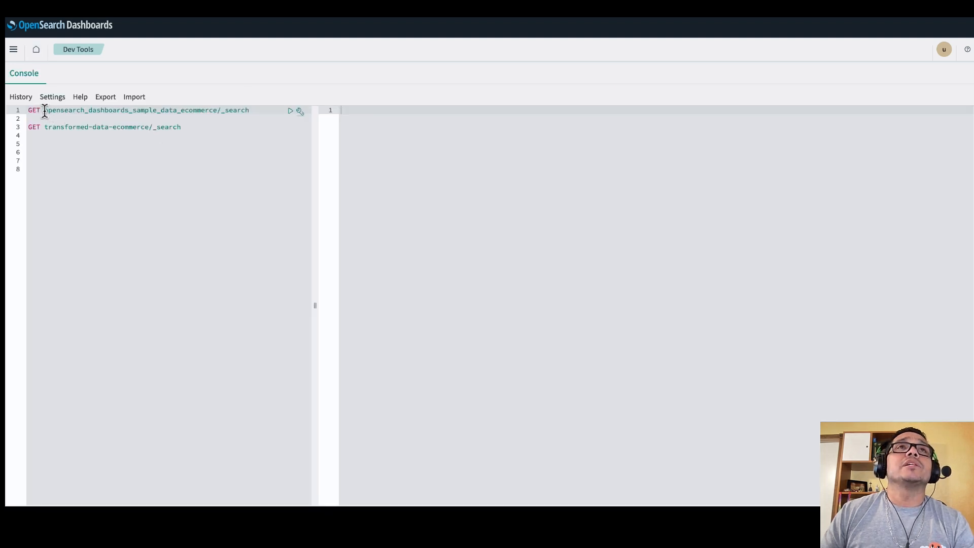
drag(45, 111, 216, 111)
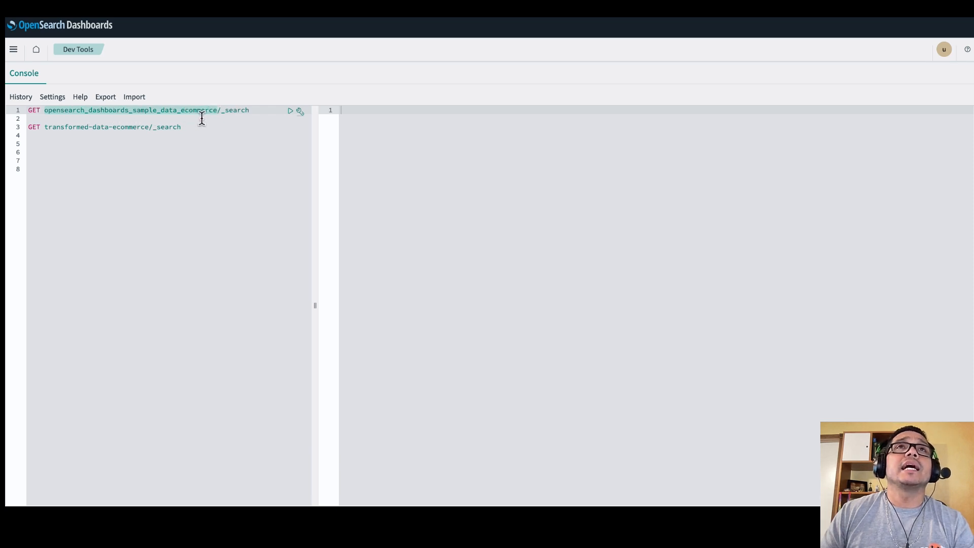
click(258, 110)
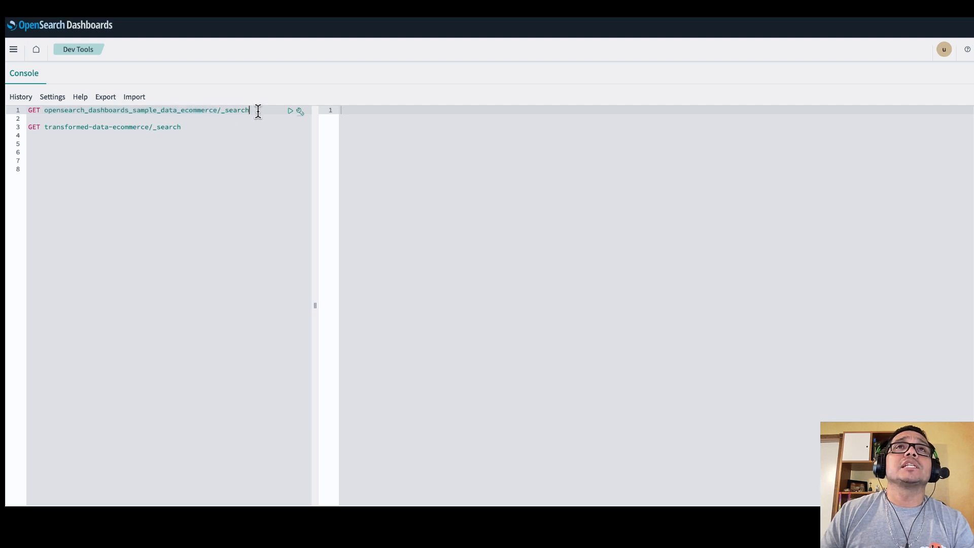
click(291, 111)
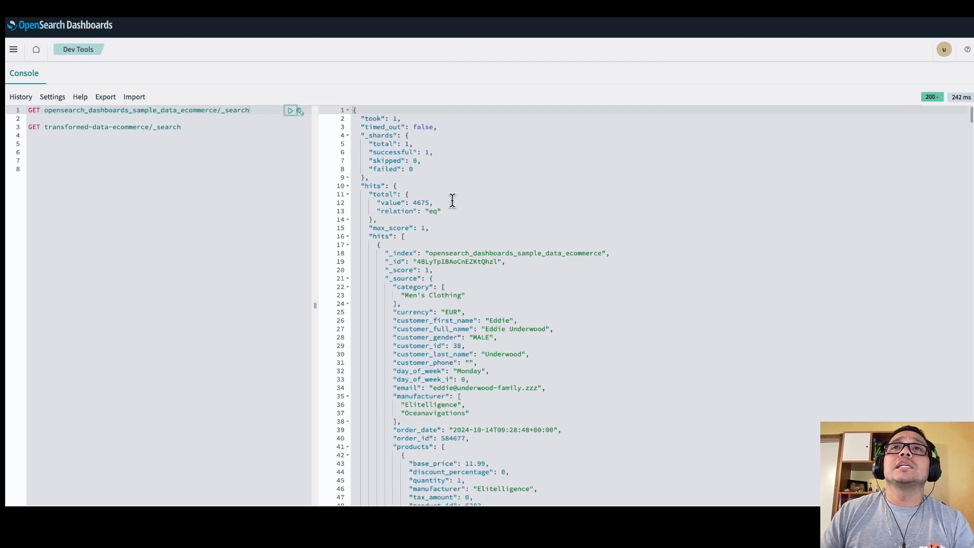
drag(434, 202, 381, 203)
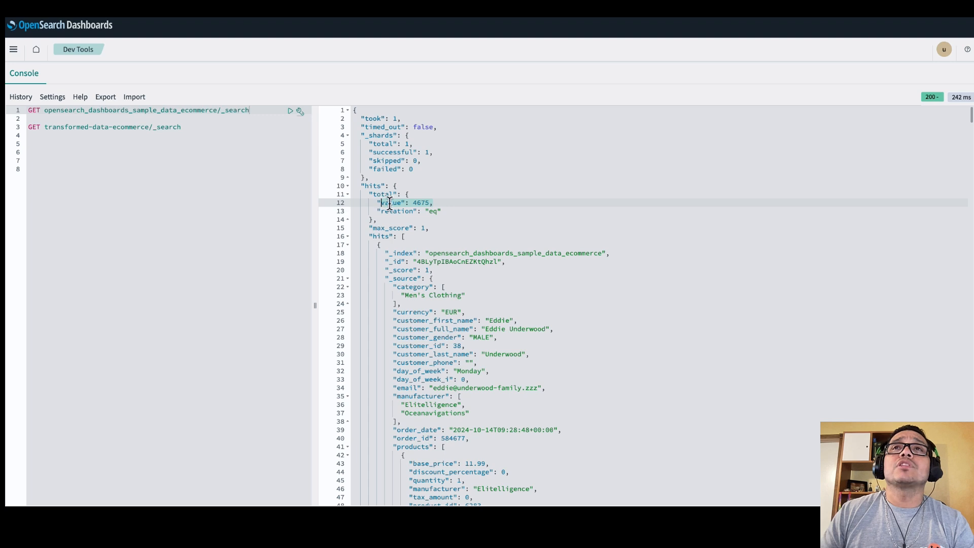
click(422, 203)
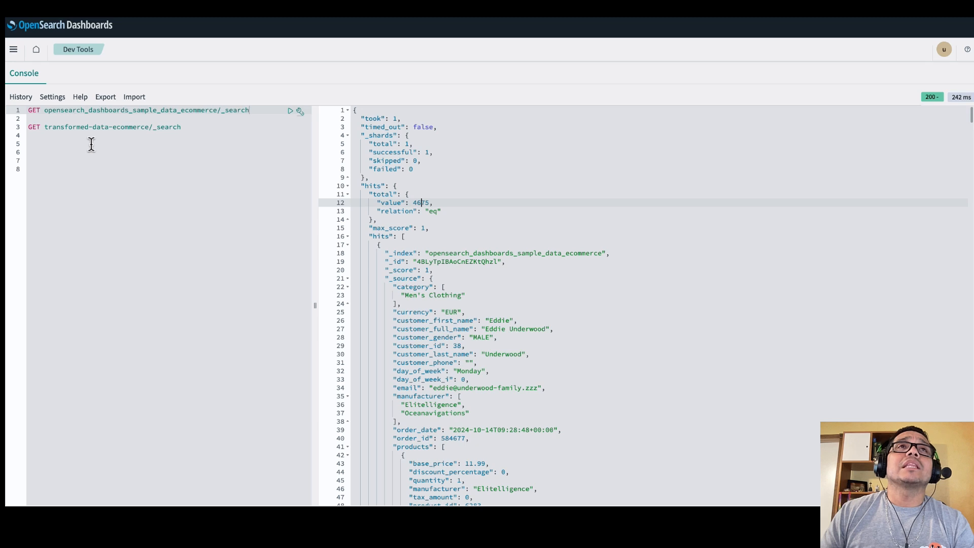
- Run the search request on the transformed-data-ecommerce index and check its total hits
drag(44, 127, 147, 127)
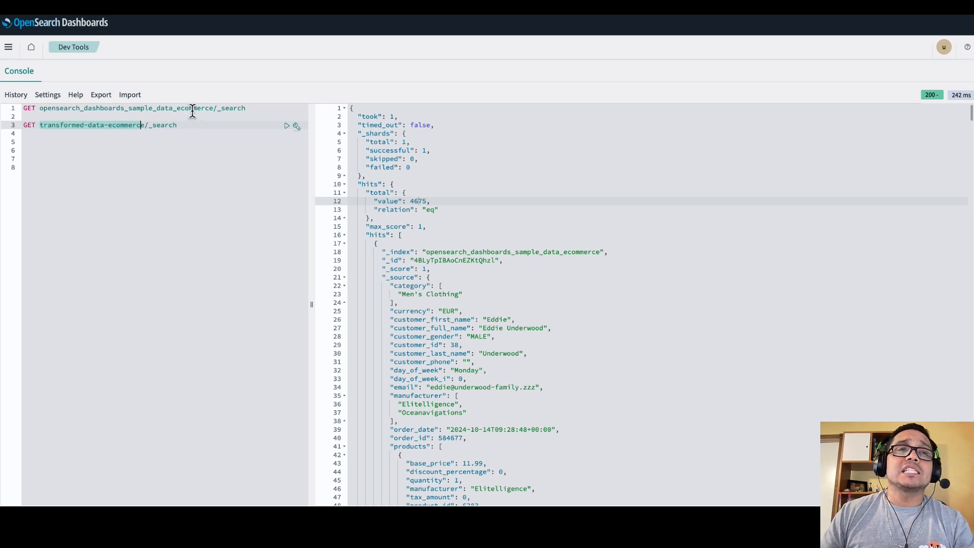
click(217, 109)
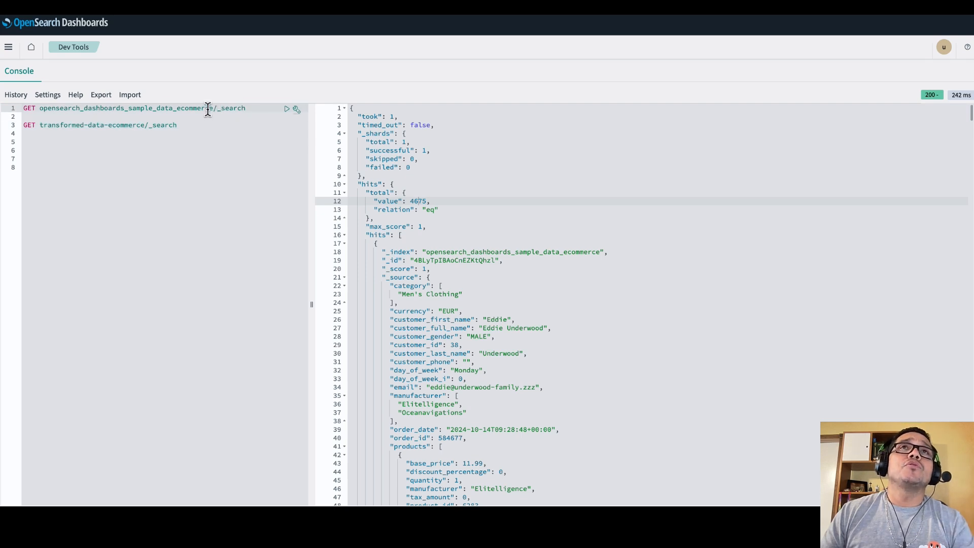
drag(217, 109, 37, 110)
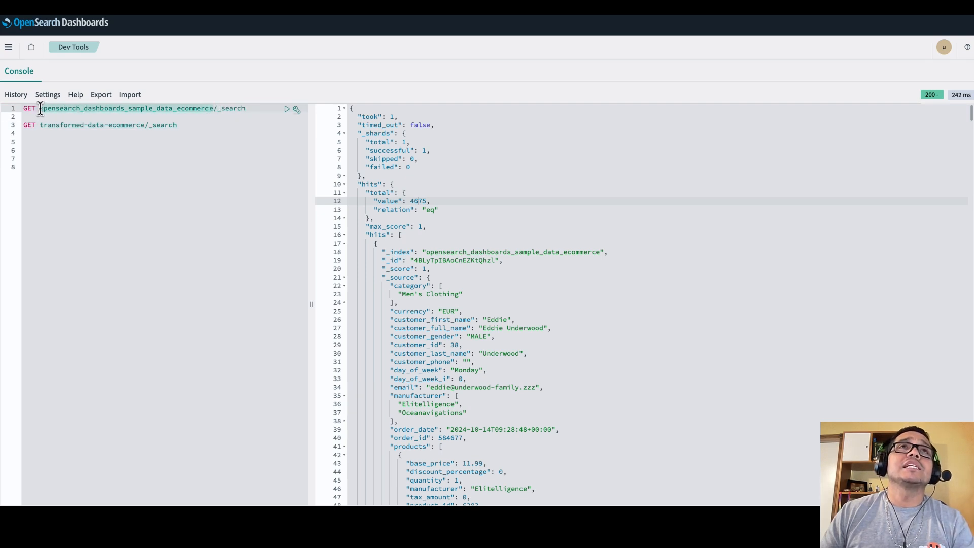
drag(144, 125, 39, 128)
click(88, 128)
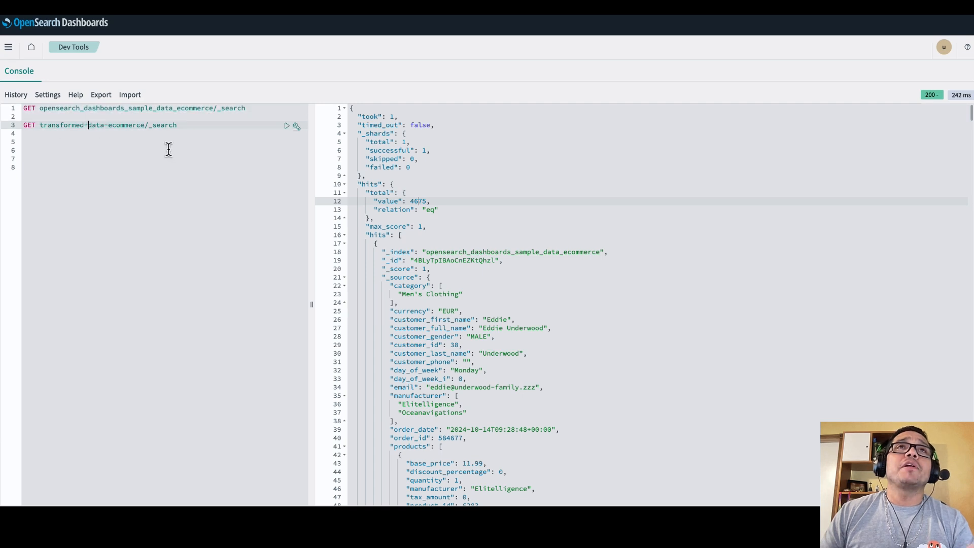
click(196, 125)
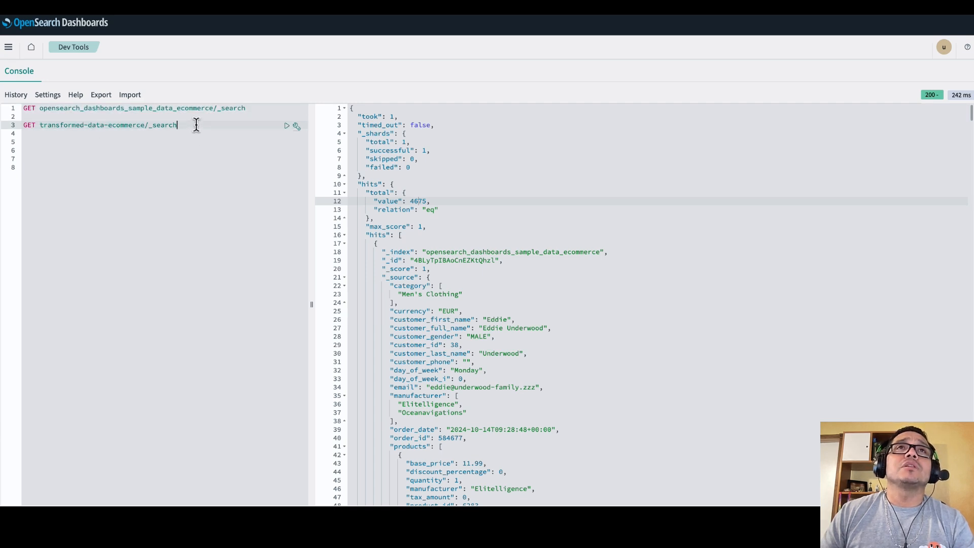
click(287, 127)
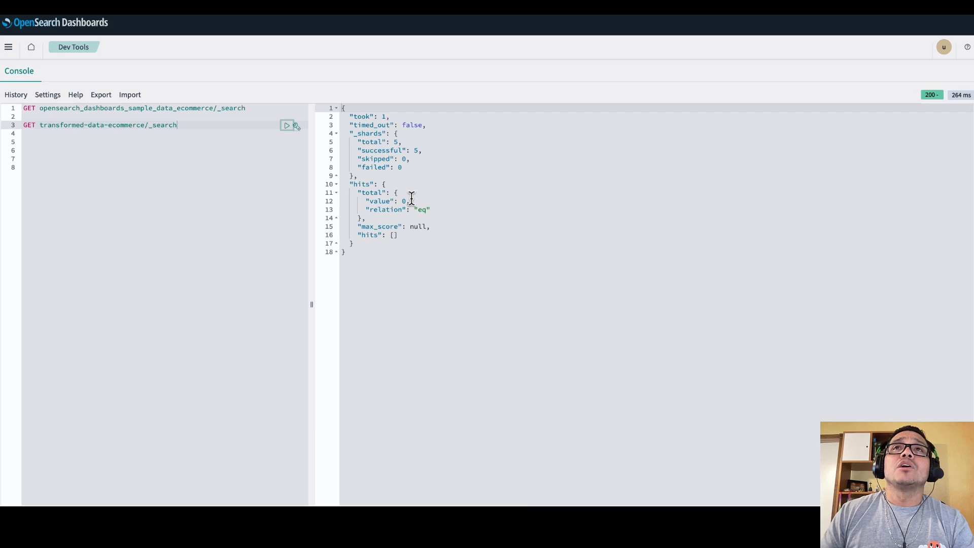
drag(411, 202, 365, 202)
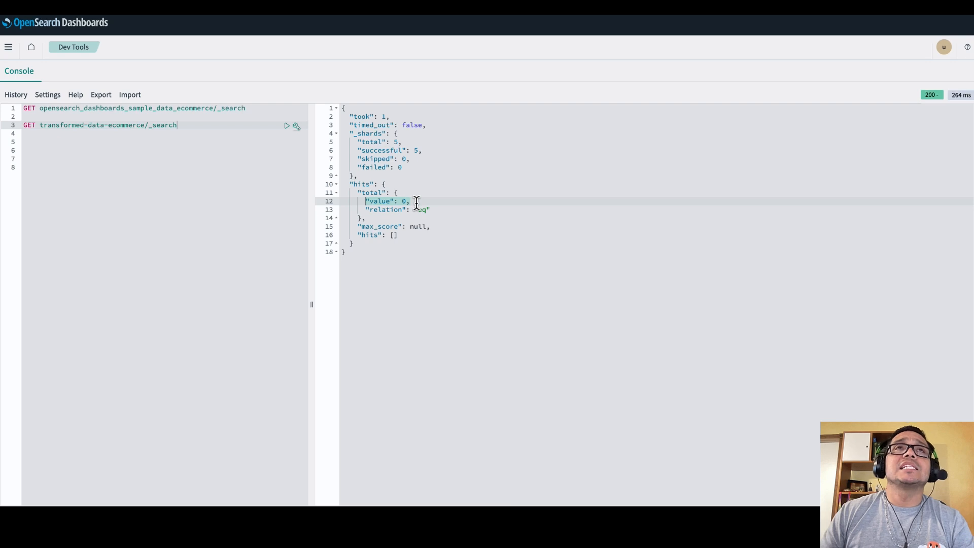
- Go to the transform jobs list in Index Management
click(10, 49)
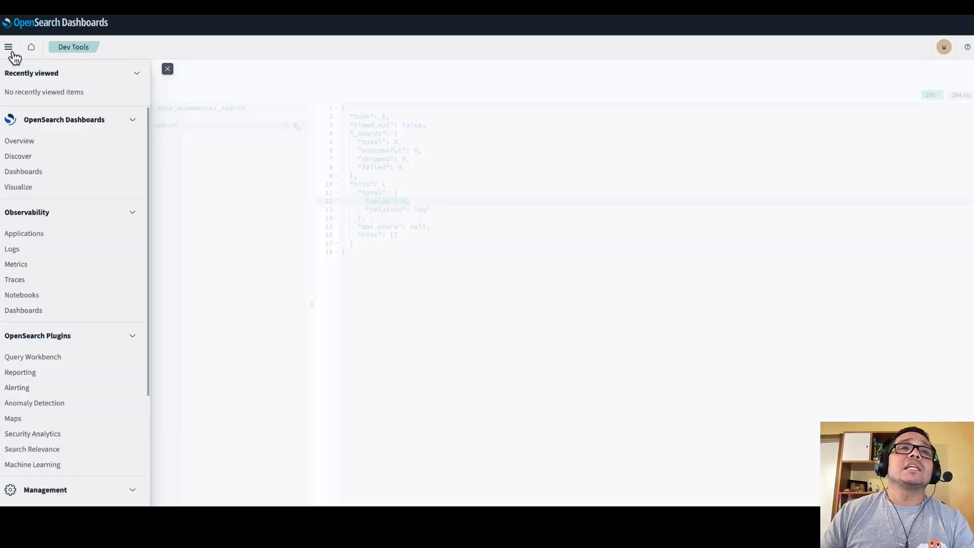
click(33, 48)
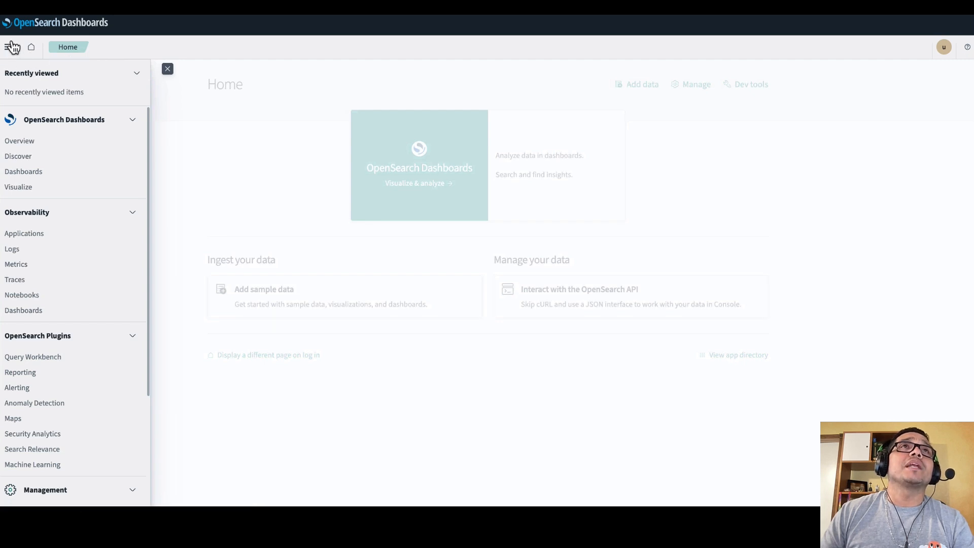
click(9, 49)
click(9, 49)
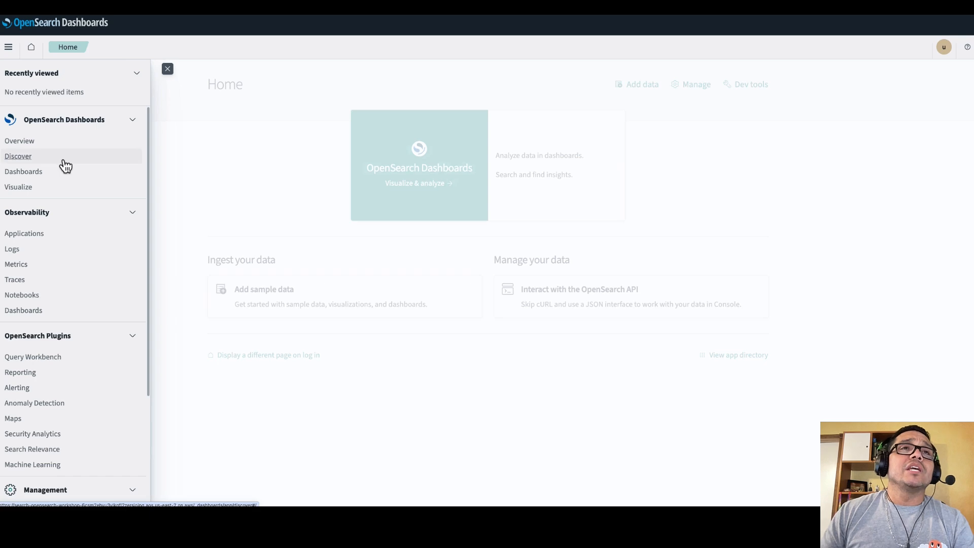
scroll(66, 181, down, 3)
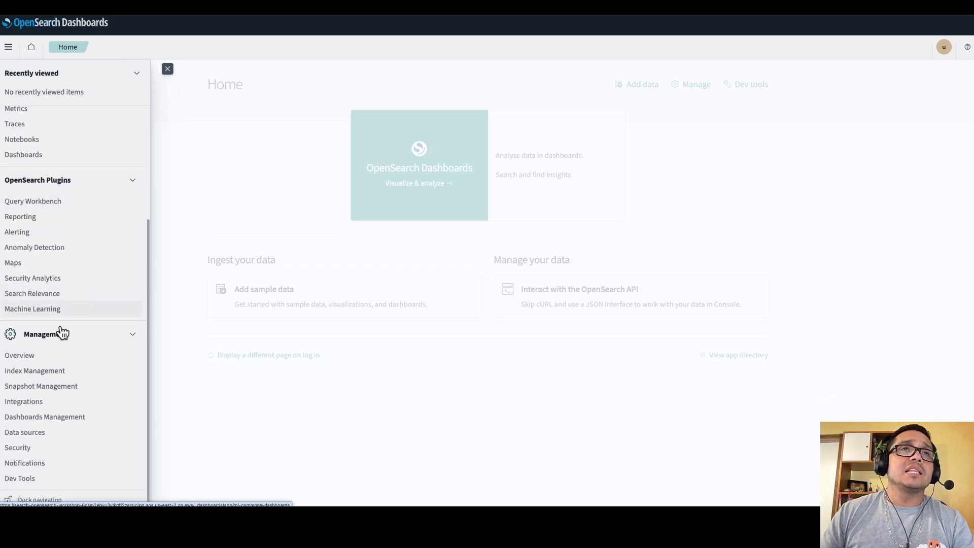
click(48, 374)
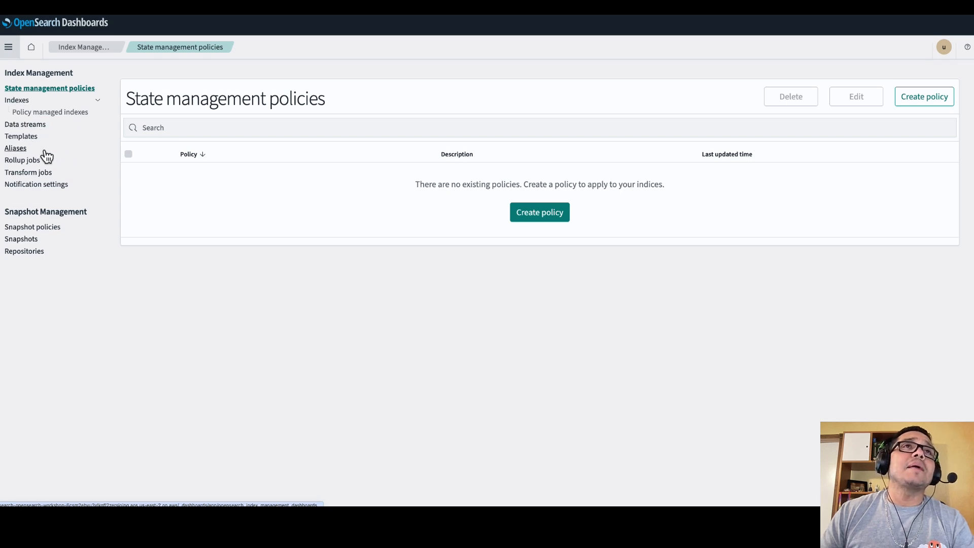
click(31, 173)
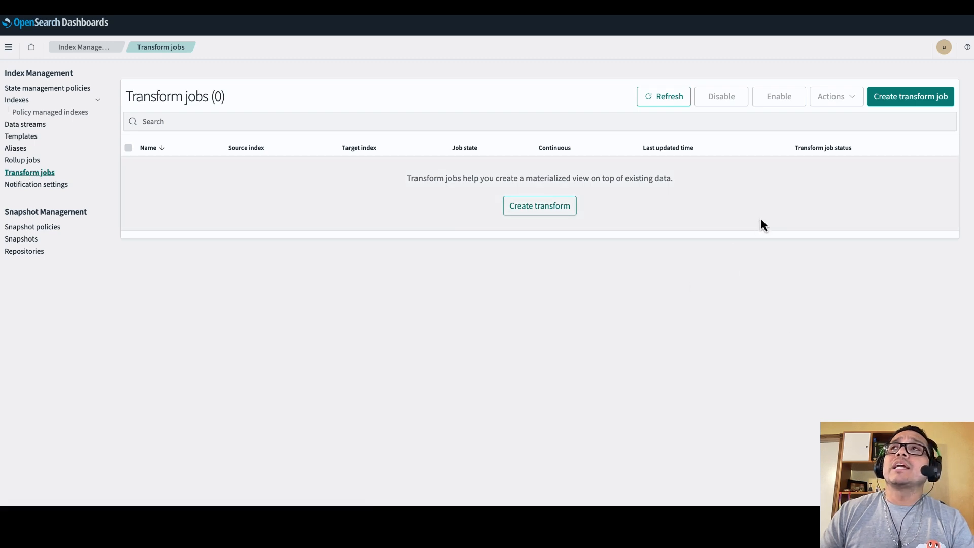
- Start a new transform job and name it IndexTransform1, leaving the description empty
click(915, 101)
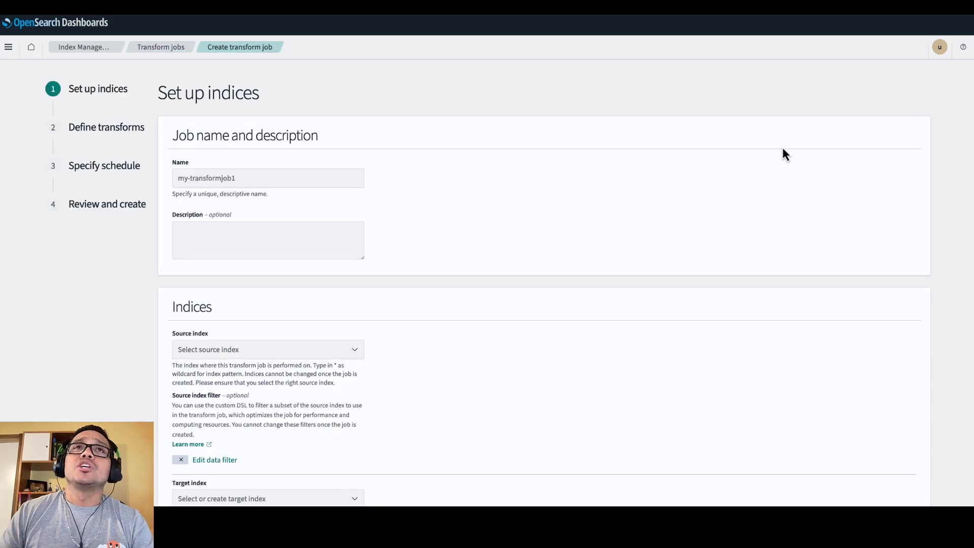
scroll(675, 253, down, 3)
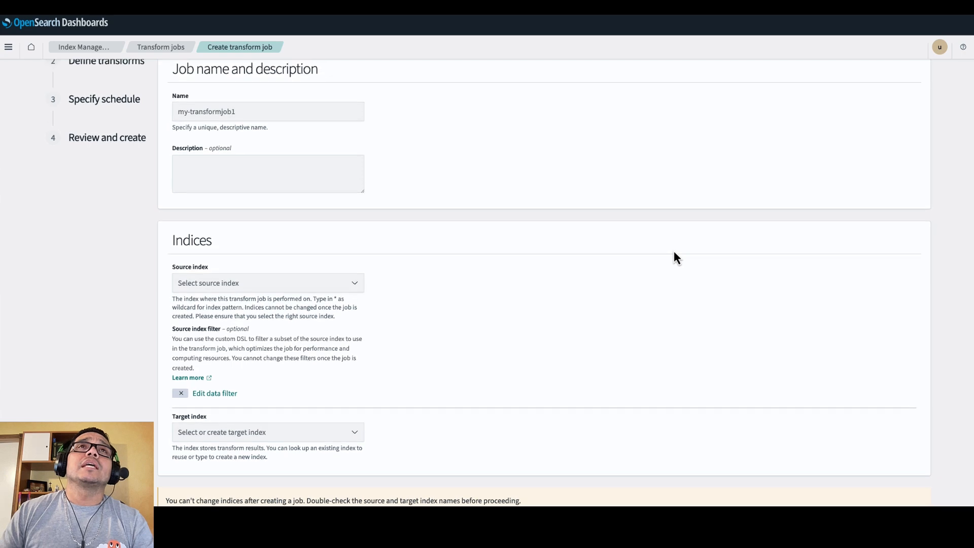
click(329, 114)
text(I)
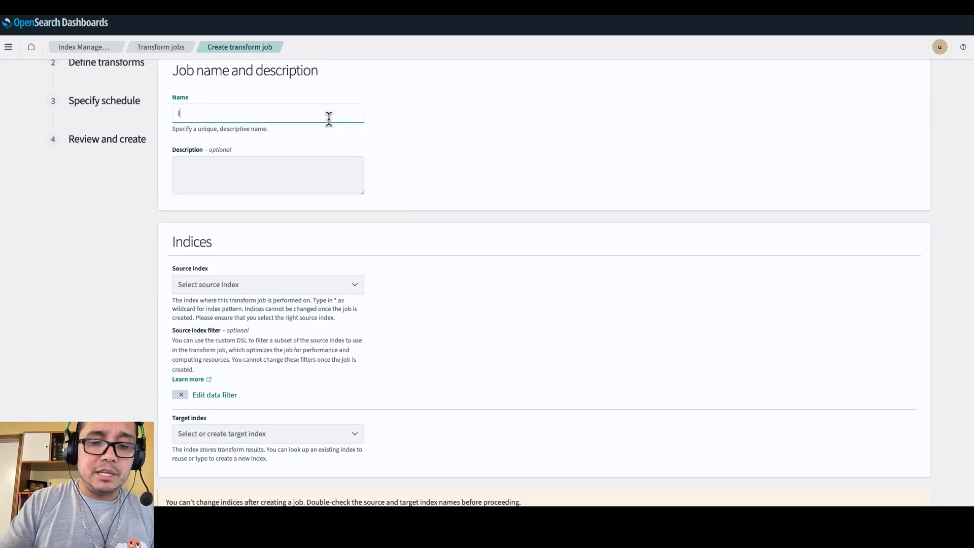
text(ndexTran)
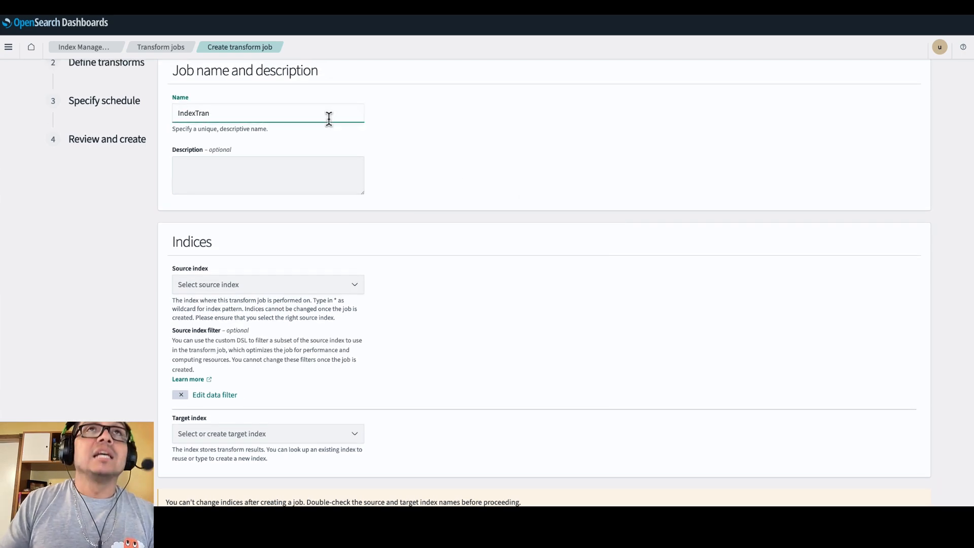
text(sform1)
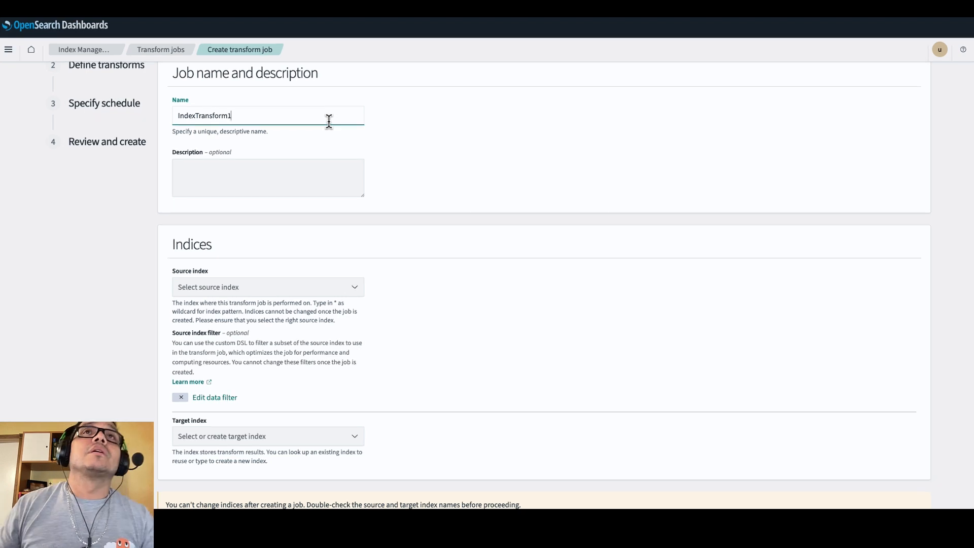
click(265, 178)
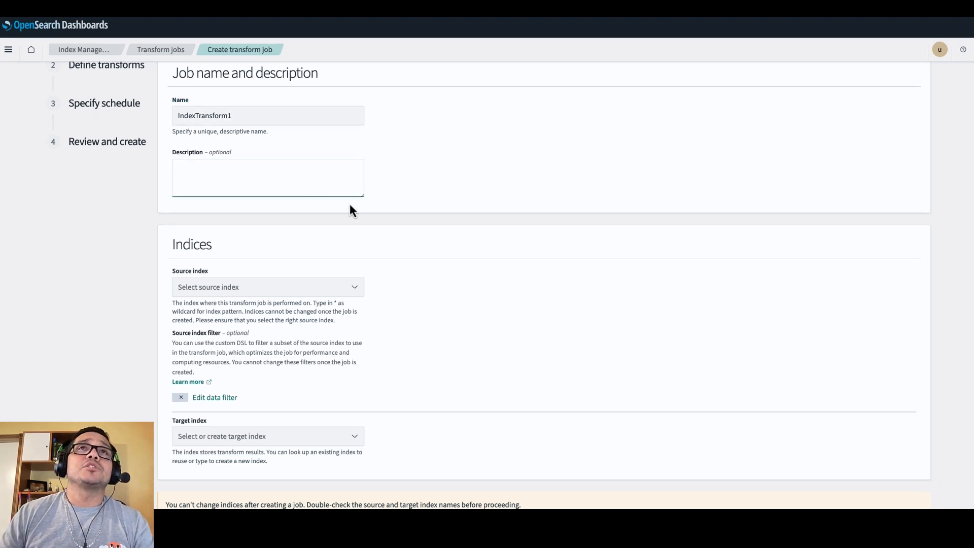
- Set the job's source index to opensearch_dashboards_sample_data_ecommerce and its target index to transformed-data-ecommerce
scroll(376, 212, down, 1)
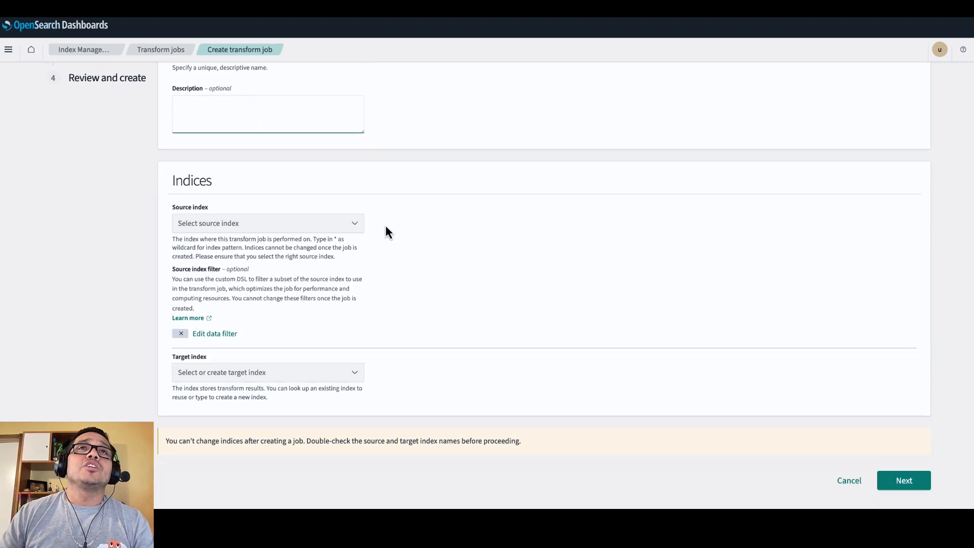
click(357, 227)
scroll(319, 272, down, 1)
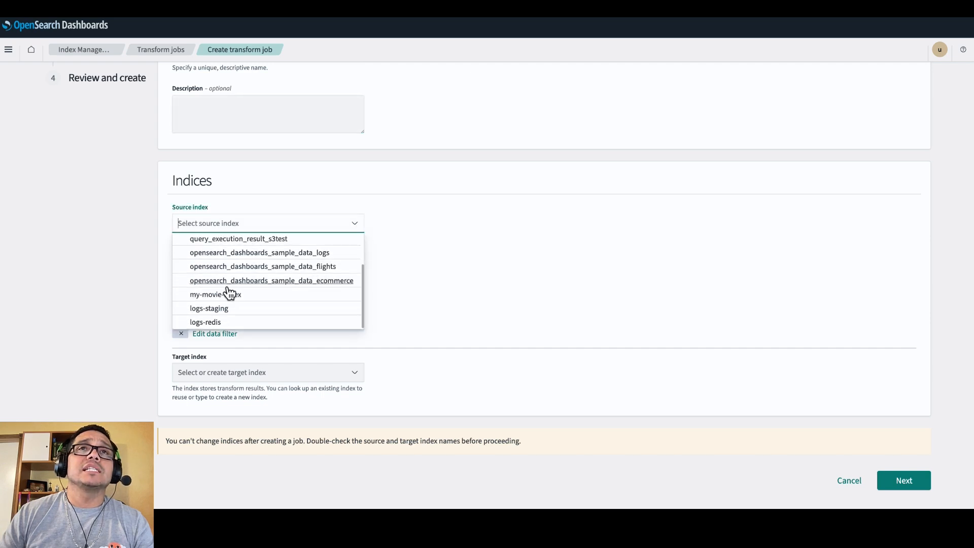
click(309, 282)
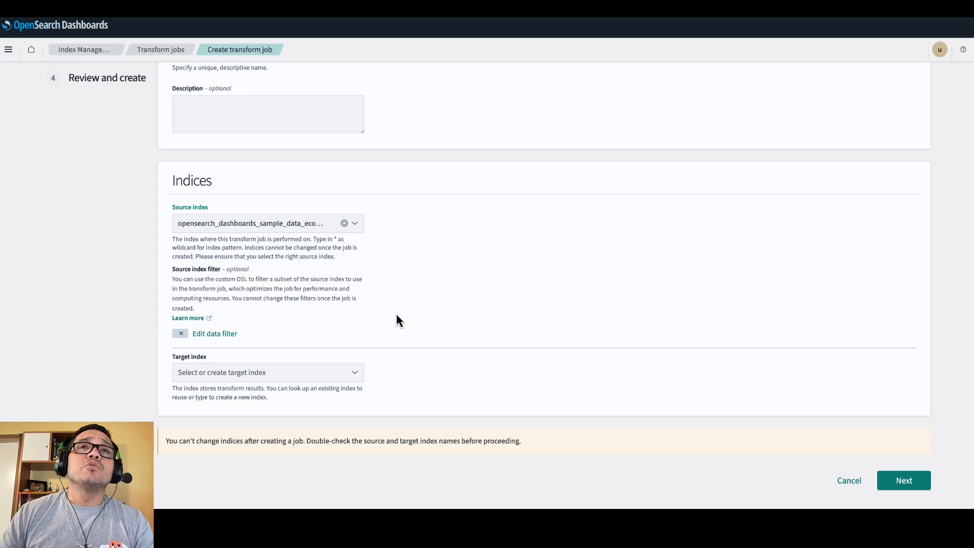
click(355, 374)
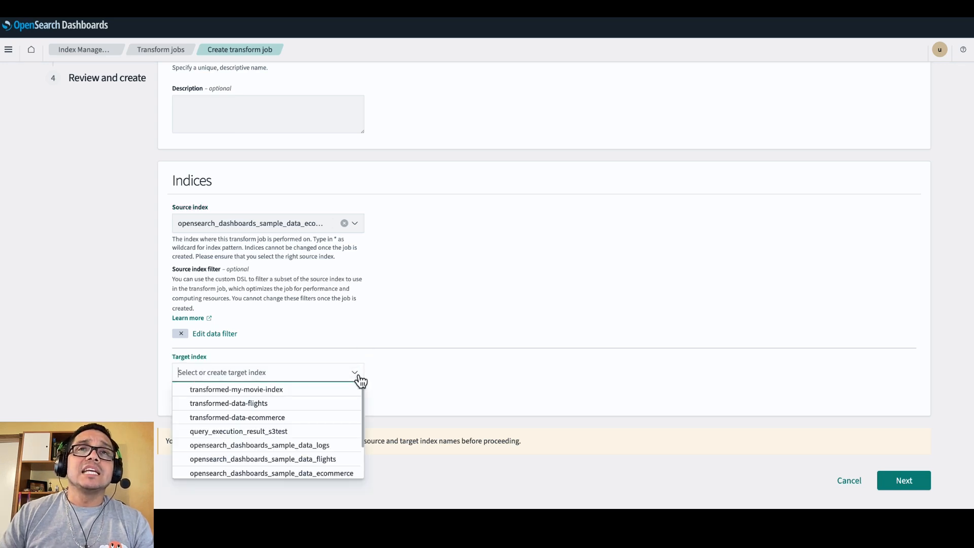
click(261, 420)
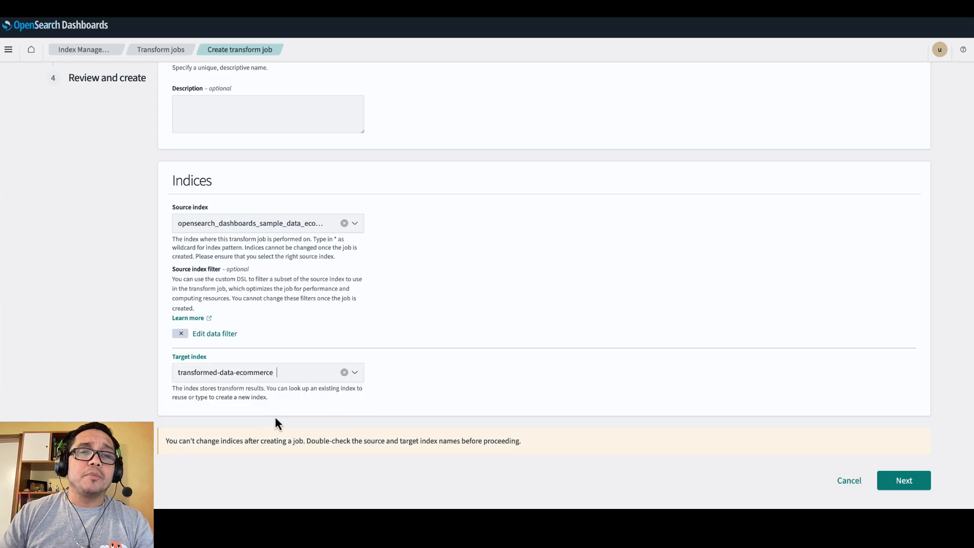
click(237, 335)
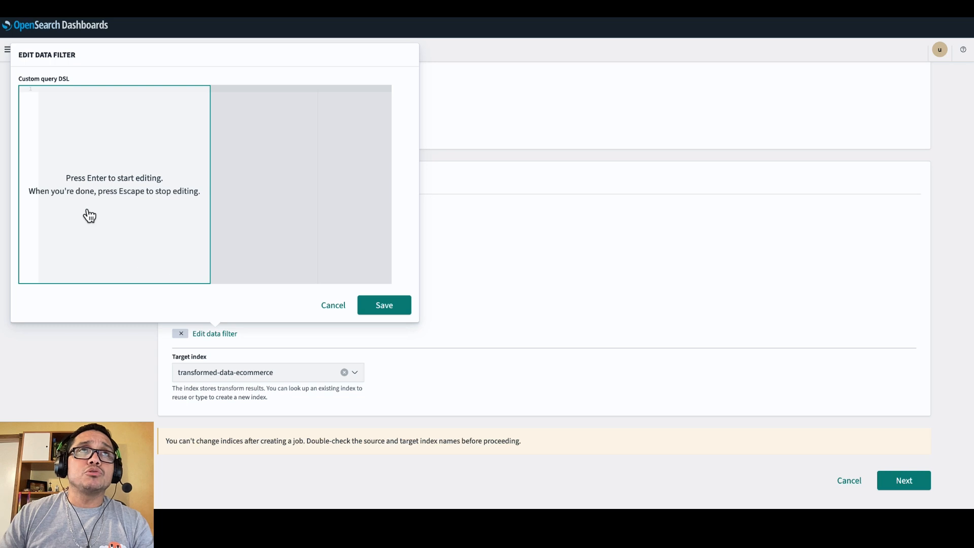
click(128, 193)
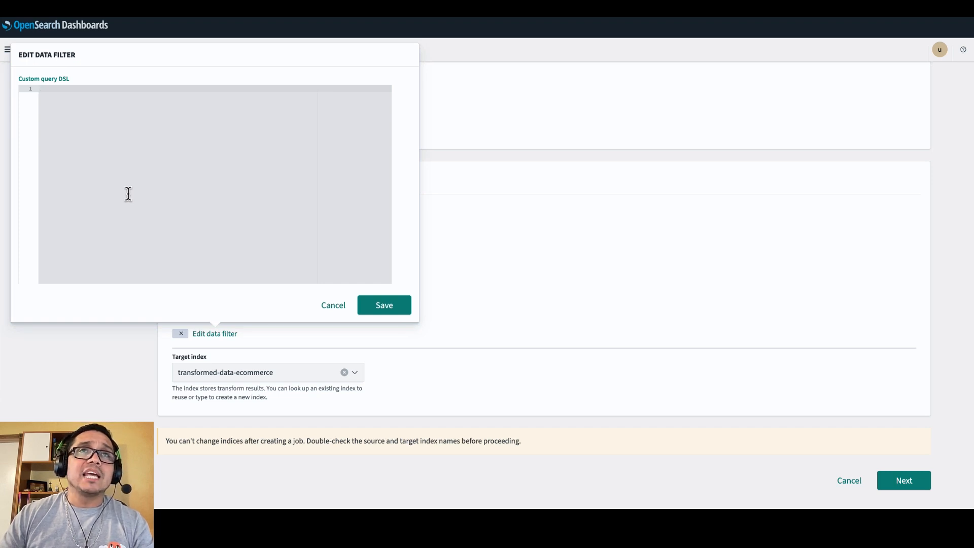
click(334, 305)
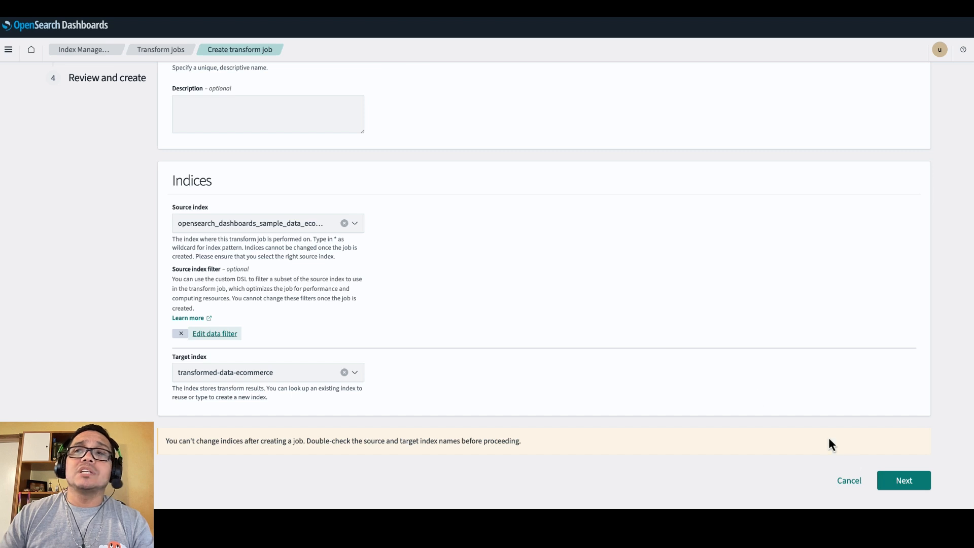
- Accept the index setup and proceed to defining the transforms
click(913, 484)
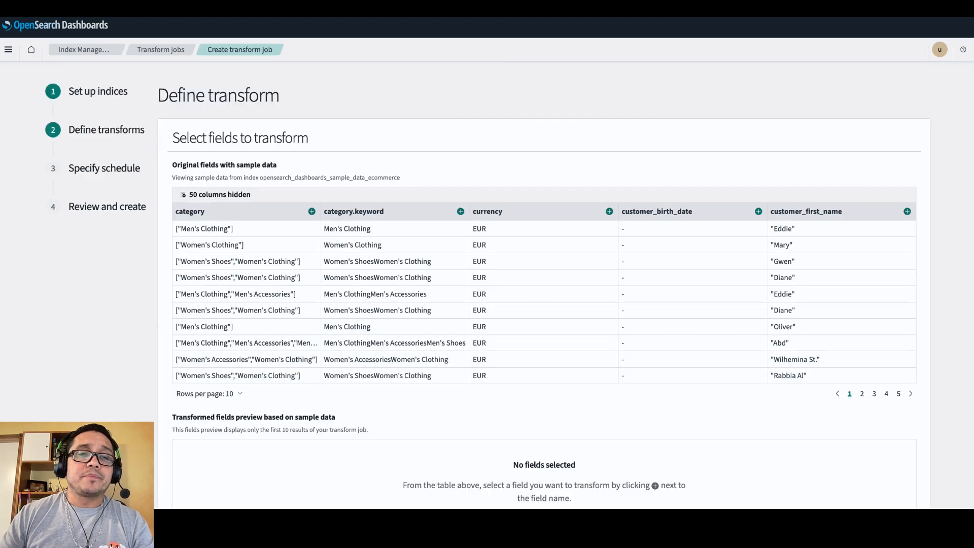
- Limit the original fields table to the category.keyword, products.price and total_quantity columns, hiding all others
click(220, 196)
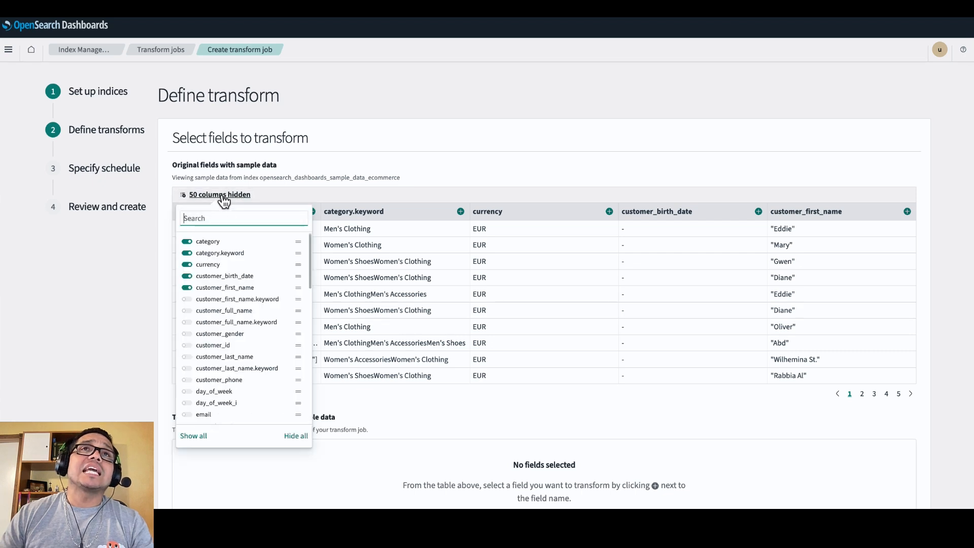
click(300, 437)
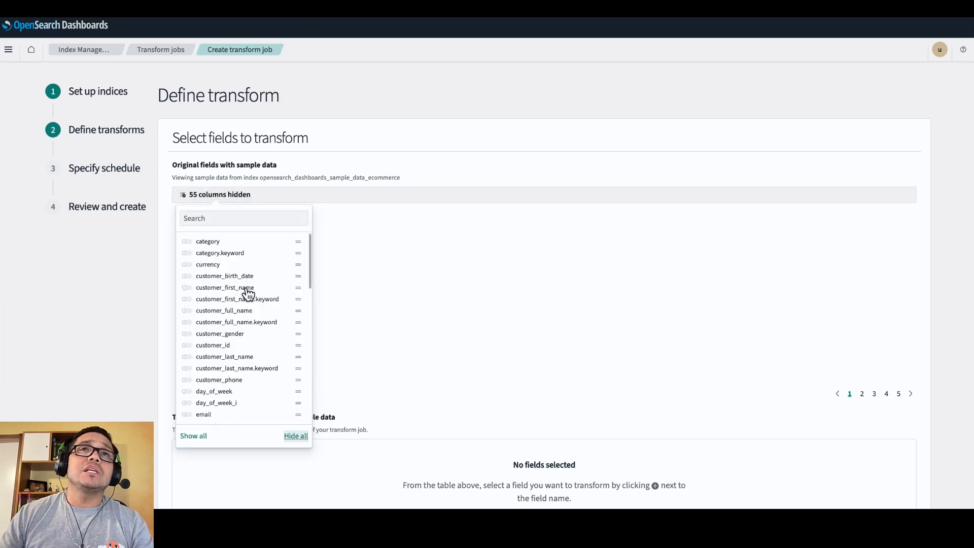
click(189, 253)
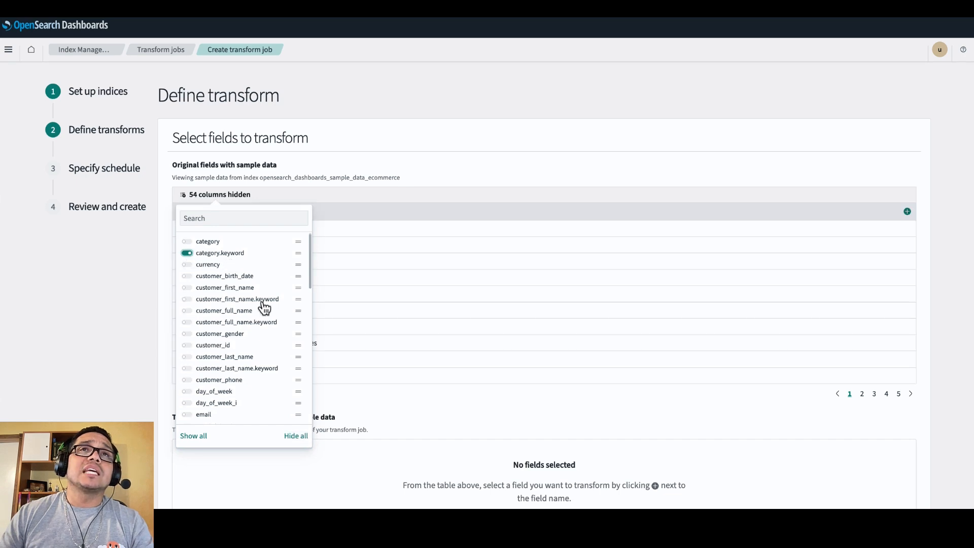
scroll(263, 308, down, 10)
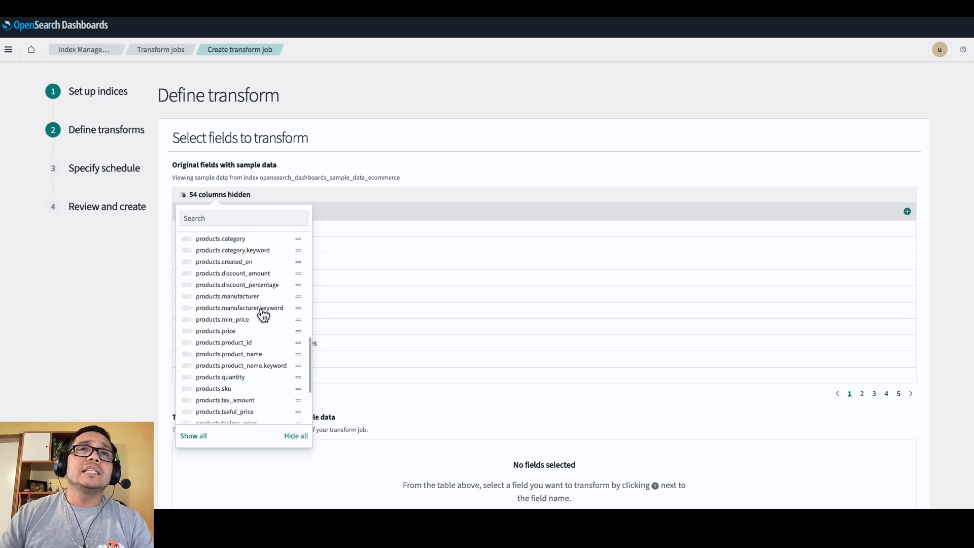
click(190, 333)
scroll(267, 356, down, 5)
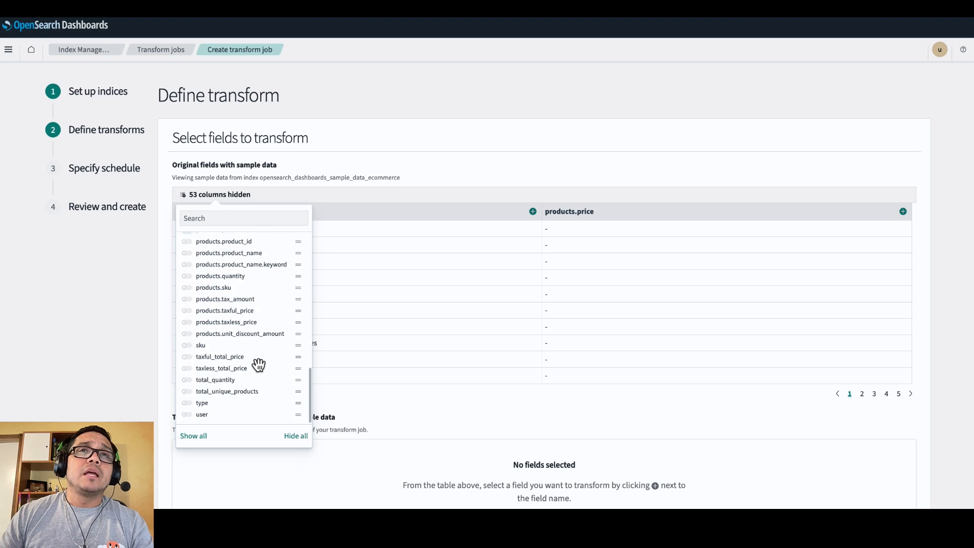
click(188, 380)
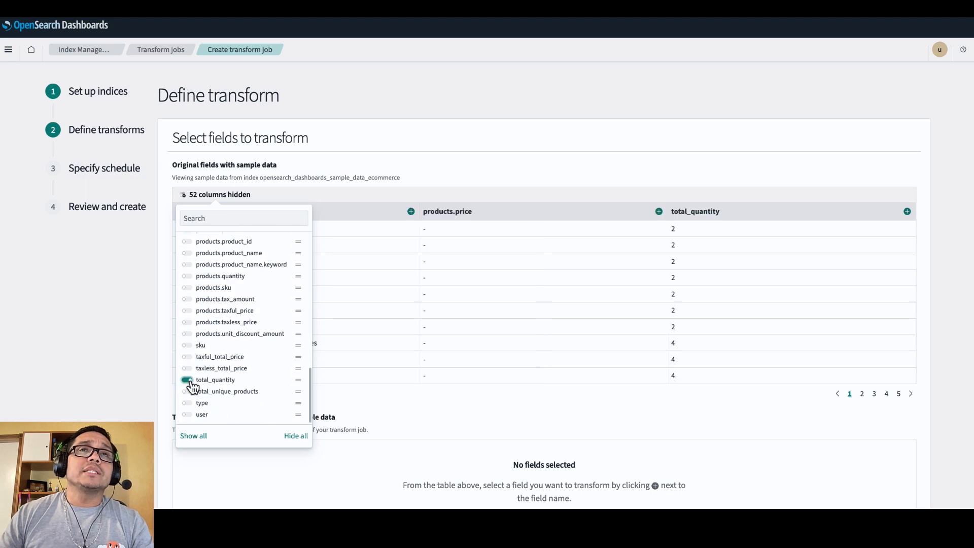
click(333, 462)
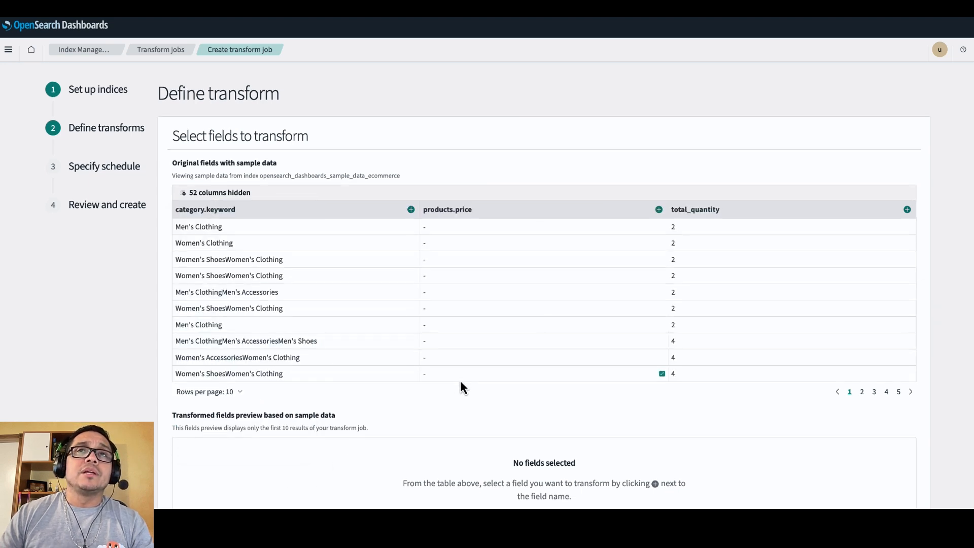
- Group the transform by terms on the category.keyword field
scroll(462, 380, down, 3)
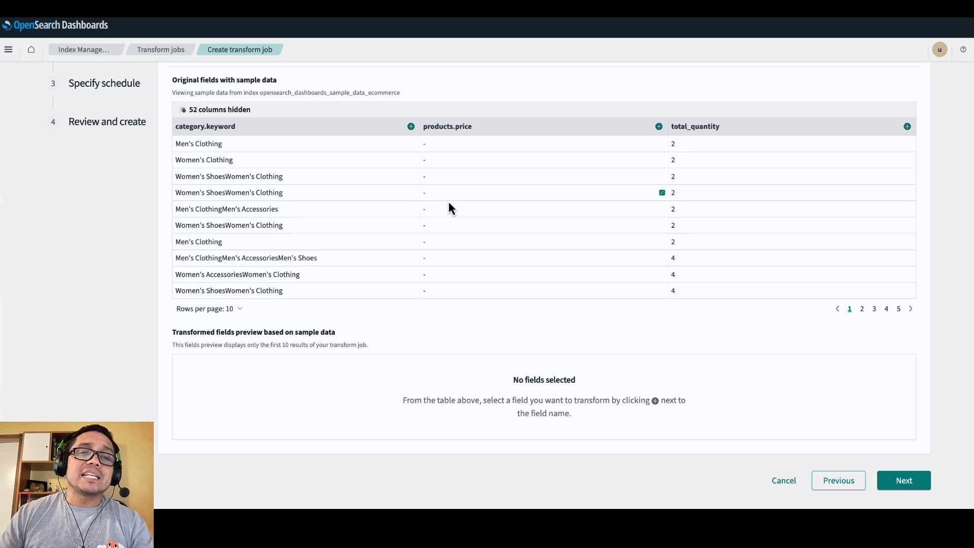
click(411, 126)
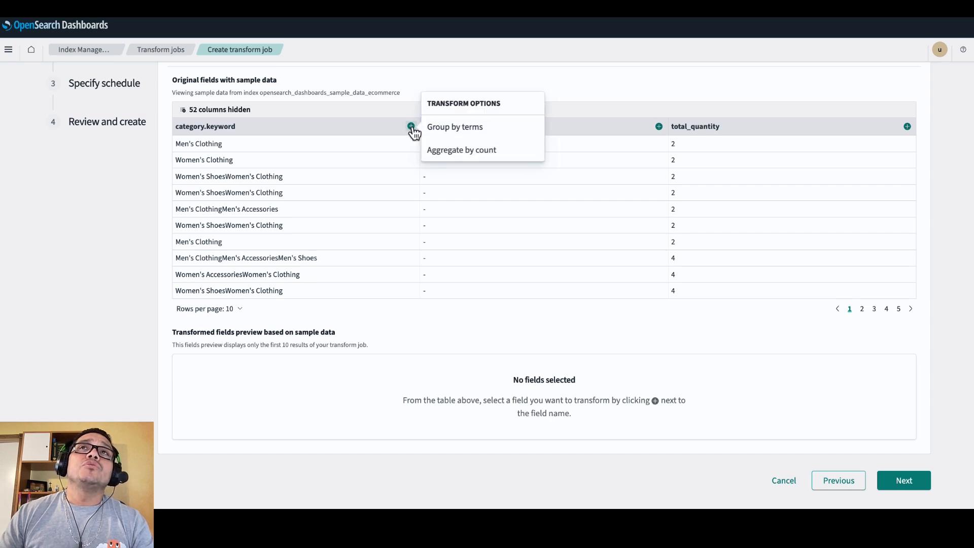
click(461, 130)
scroll(361, 194, down, 3)
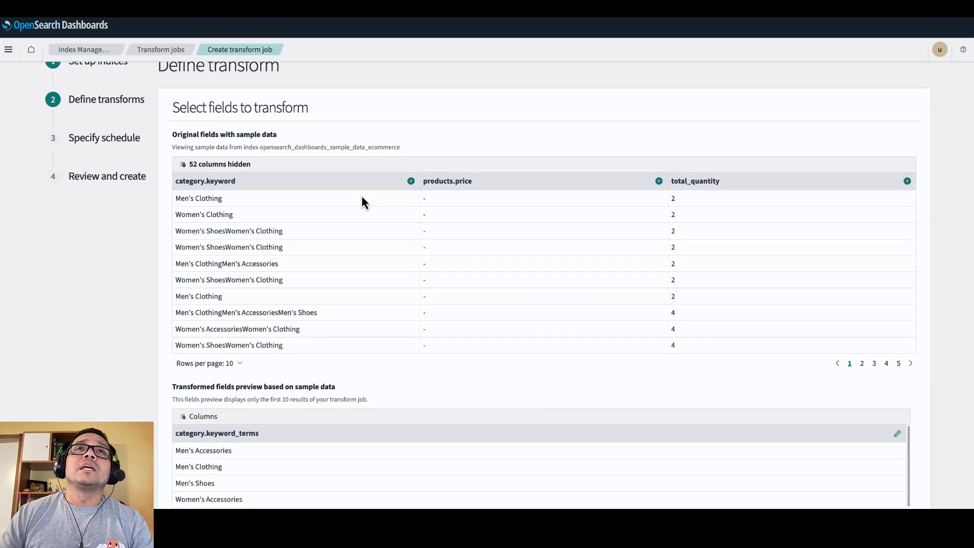
scroll(375, 172, down, 1)
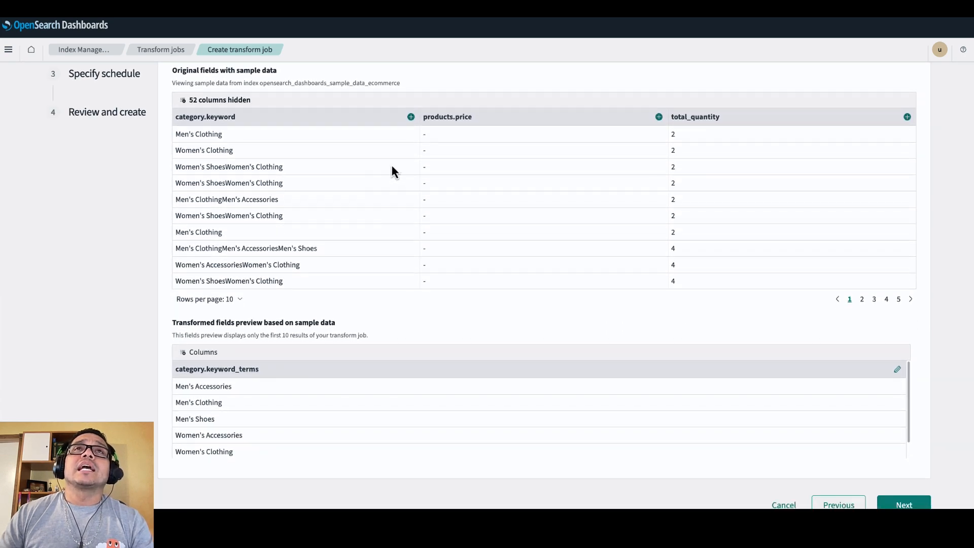
- Aggregate the products.price field by max, min and avg
click(659, 117)
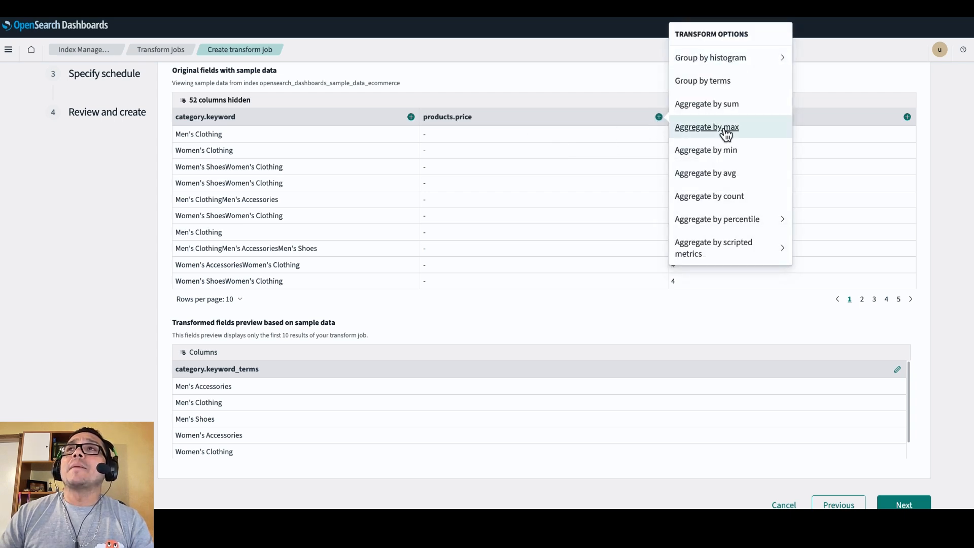
click(724, 127)
click(658, 118)
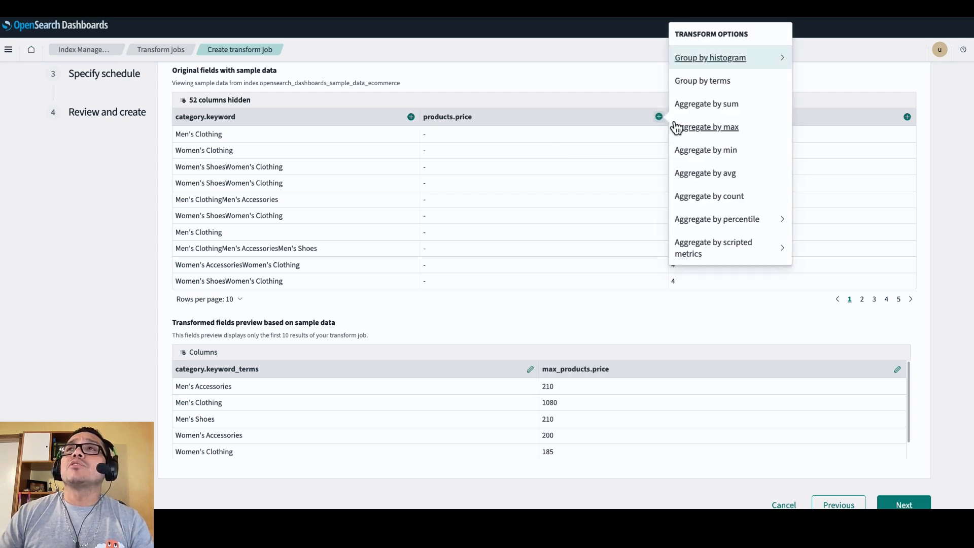
click(725, 152)
click(658, 117)
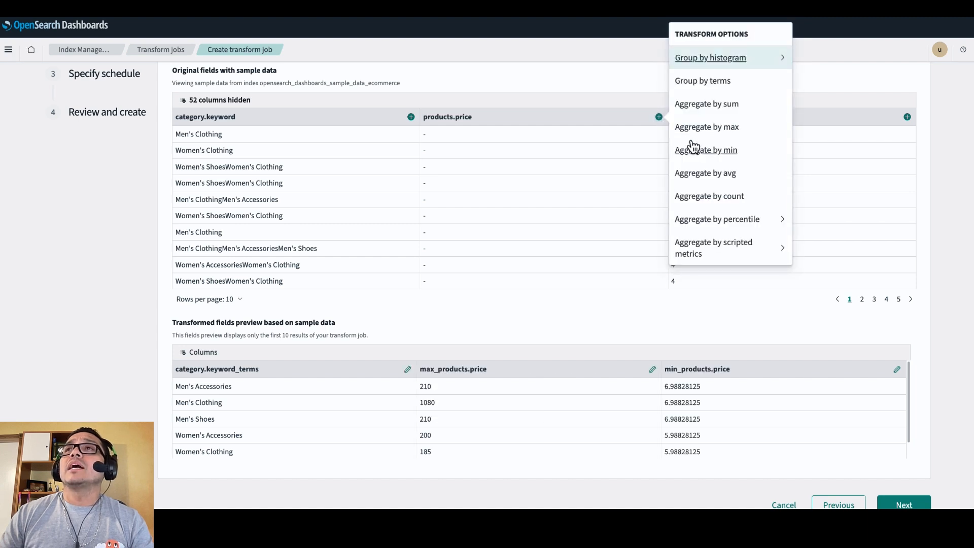
click(725, 175)
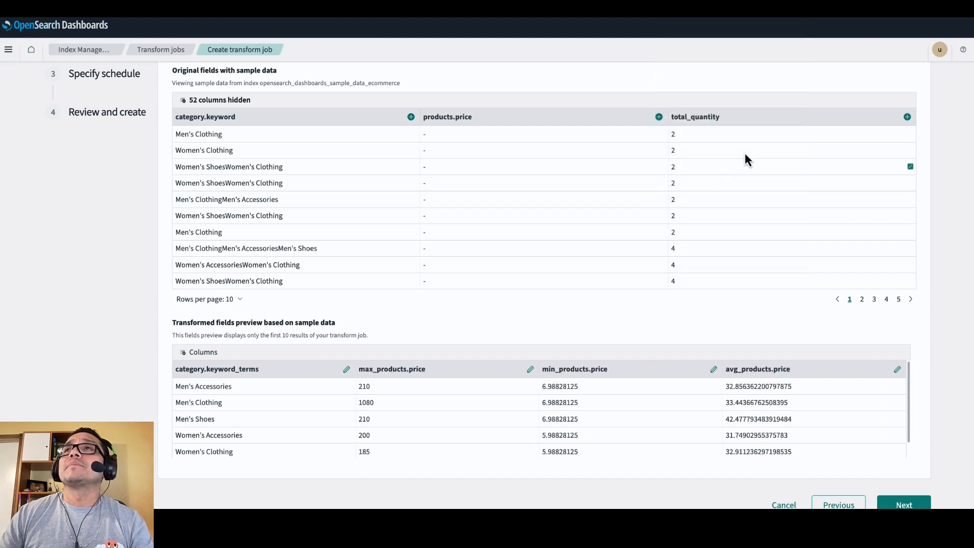
- Aggregate the total_quantity field by sum
click(907, 117)
click(833, 106)
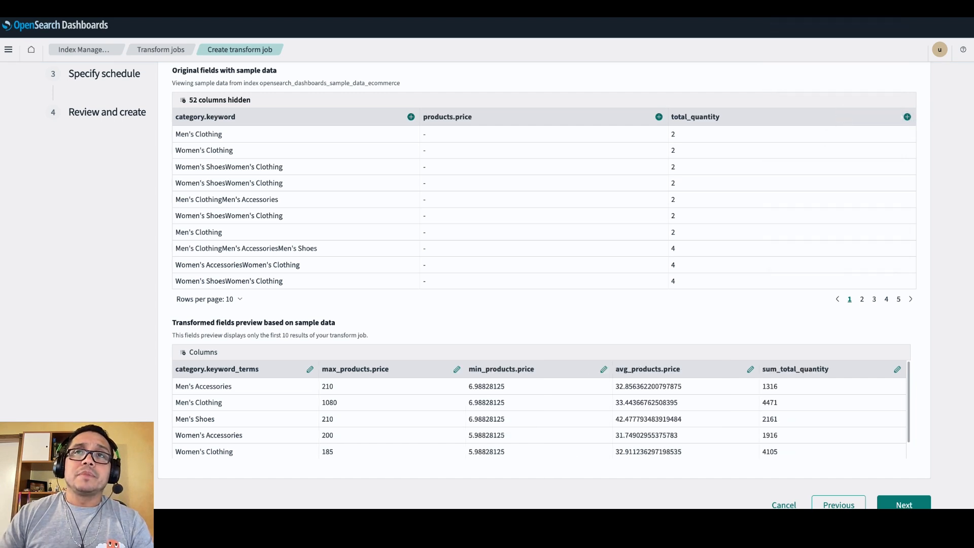
scroll(499, 383, down, 1)
scroll(497, 383, up, 1)
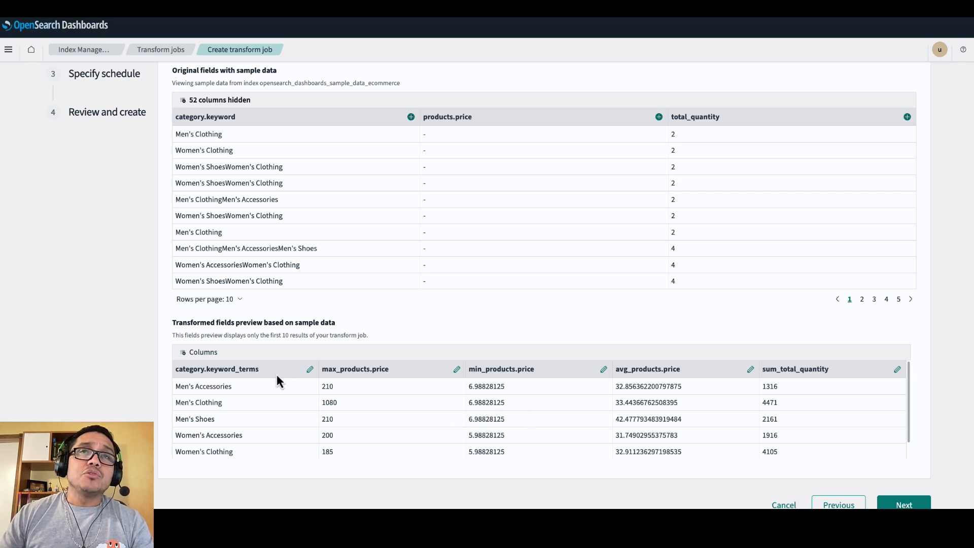
click(310, 370)
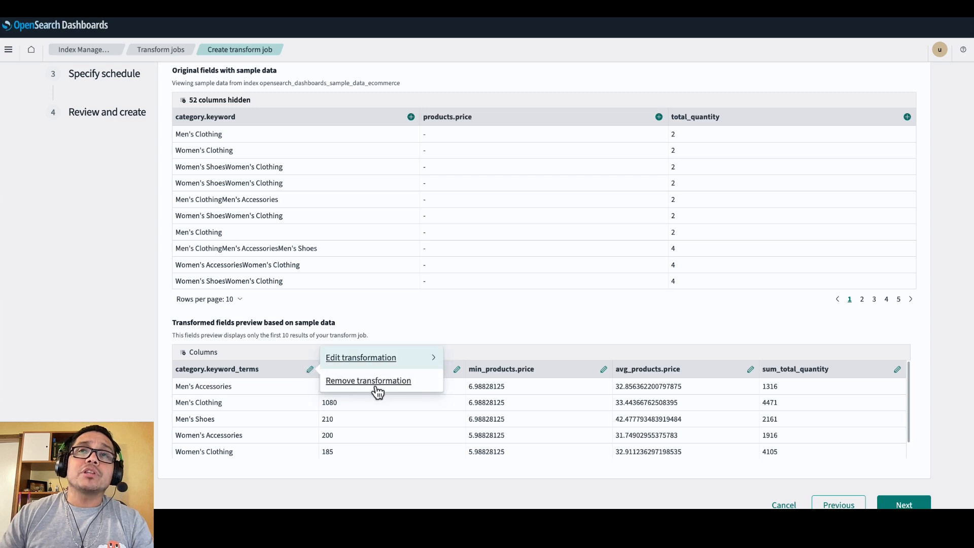
click(375, 360)
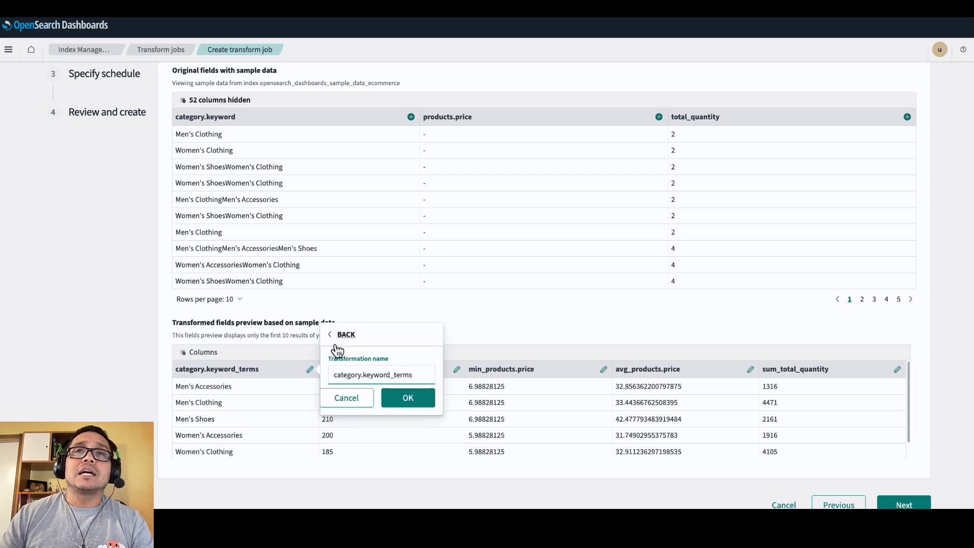
click(352, 399)
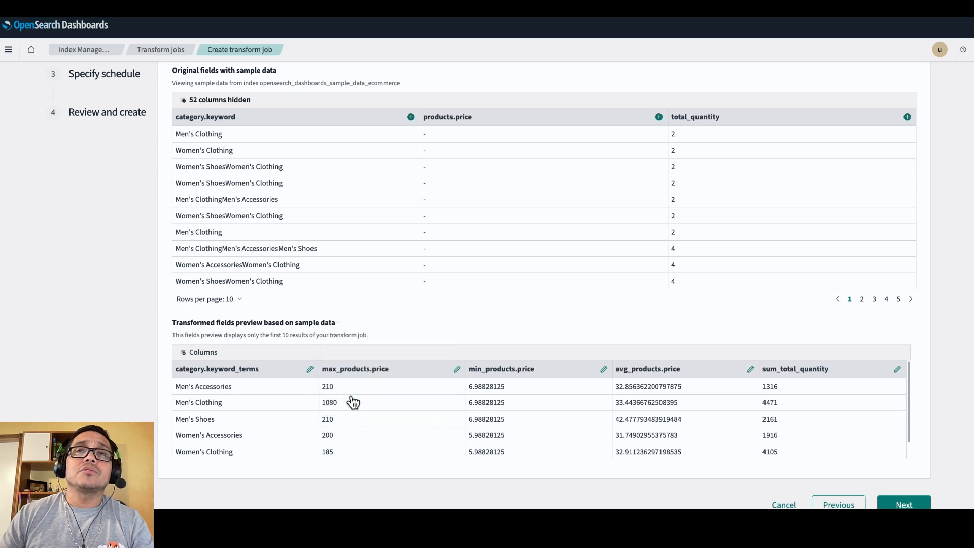
- Proceed to the schedule, keep the non-continuous 1-minute interval, expand the advanced settings with 1000 pages per execution, and continue to the review
click(904, 505)
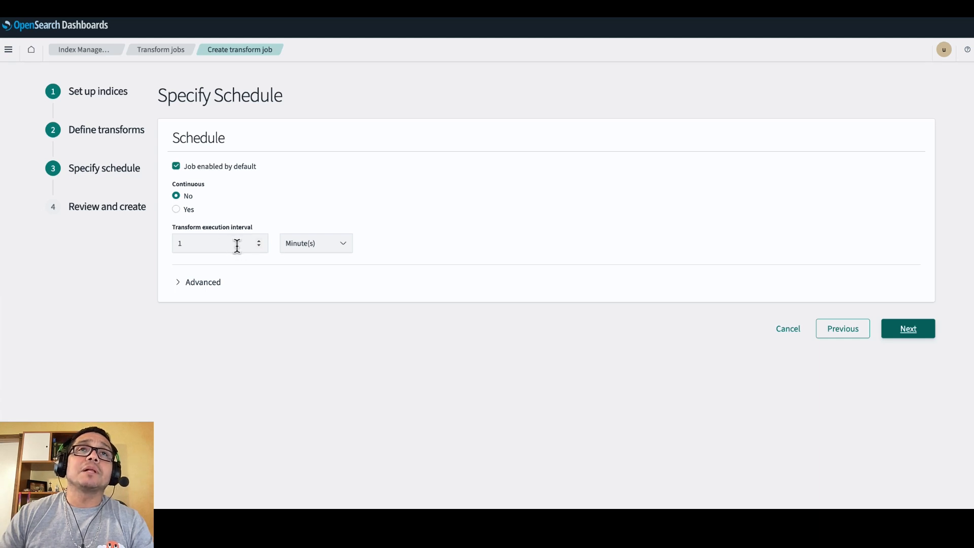
click(344, 244)
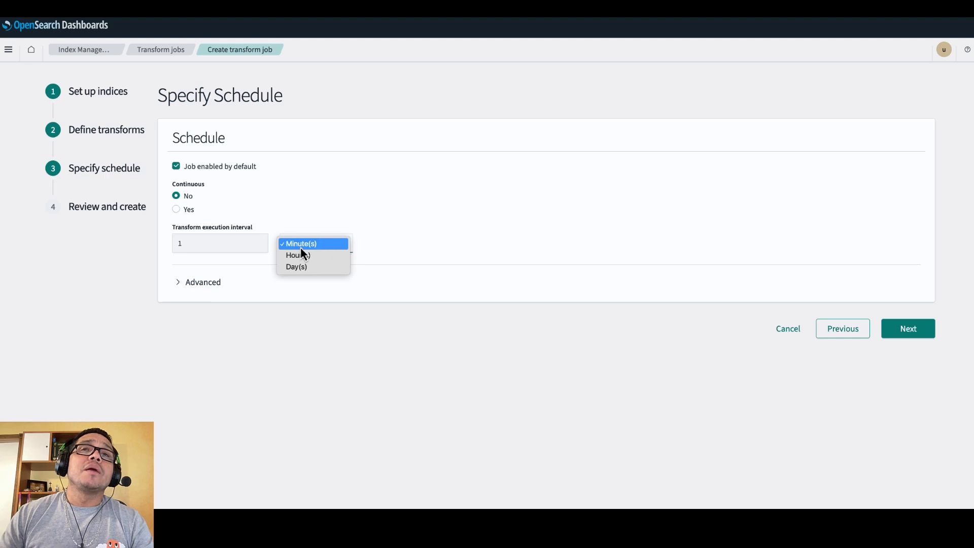
click(258, 283)
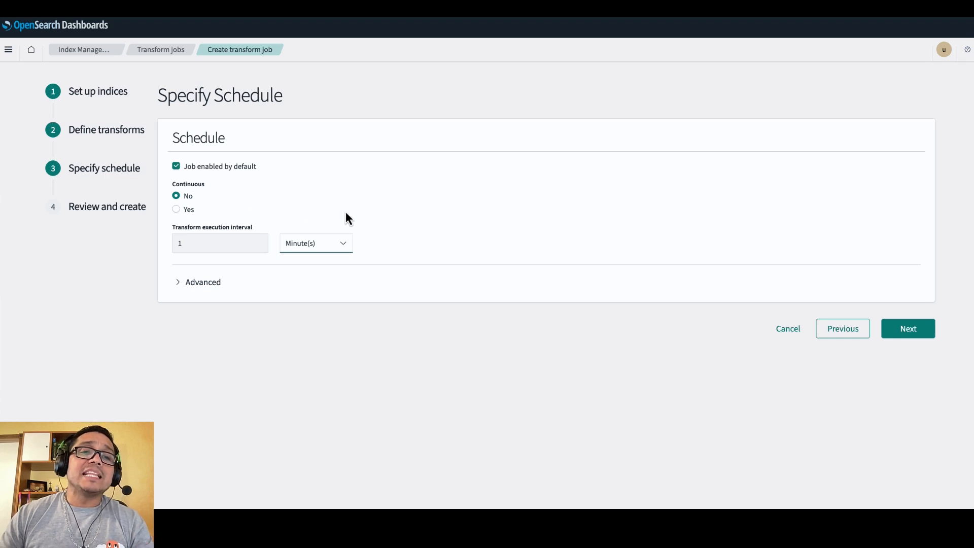
click(181, 282)
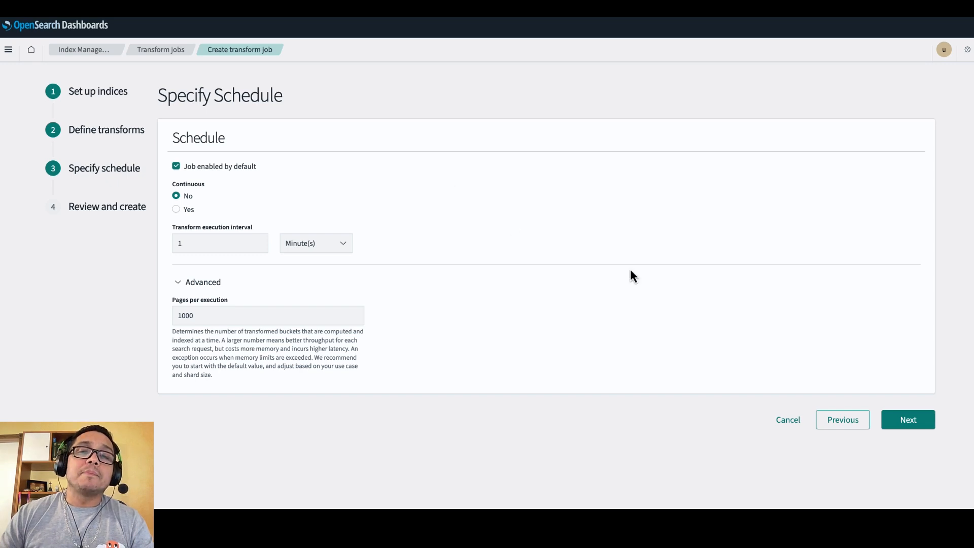
click(912, 422)
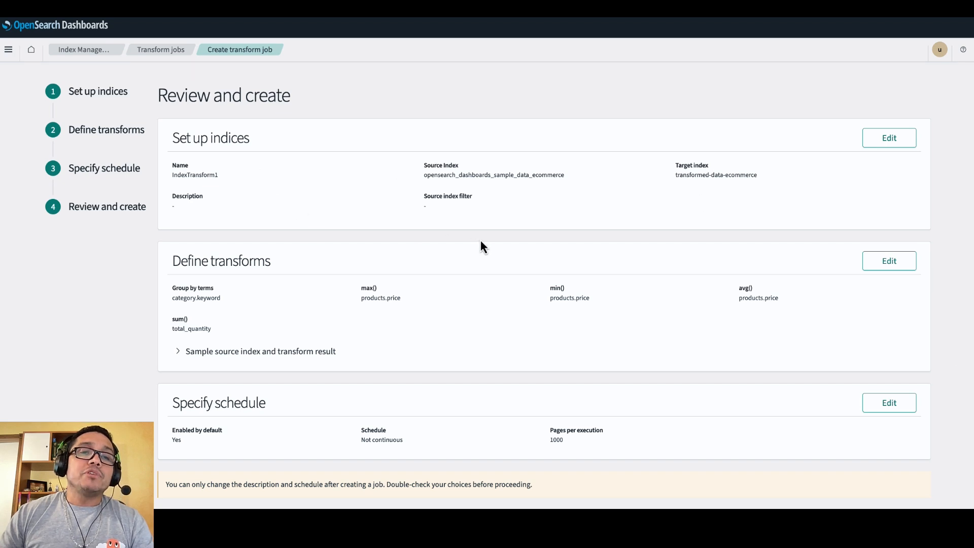
- Review the job's indices, transforms and schedule, and create the transform job
scroll(486, 240, down, 1)
scroll(492, 243, up, 1)
scroll(776, 341, down, 1)
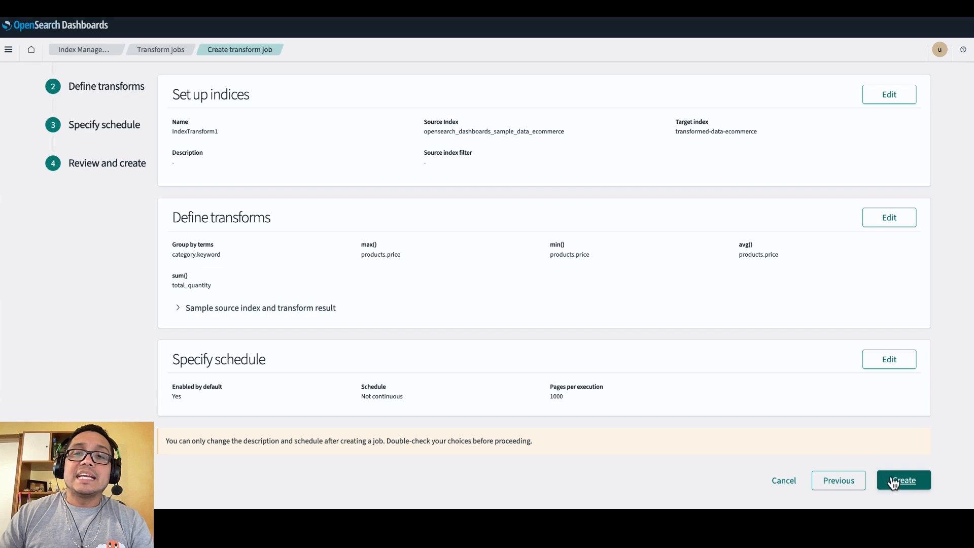
click(906, 484)
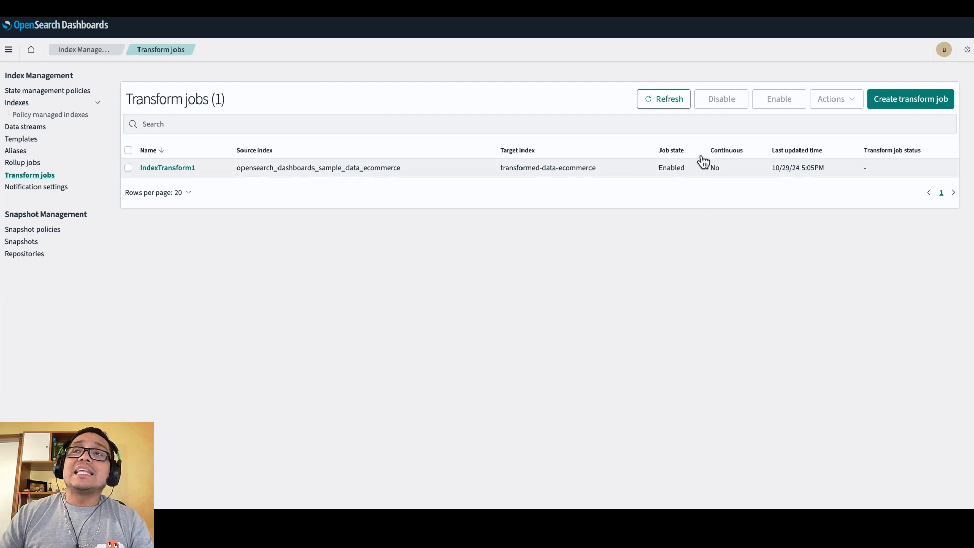
- Refresh the transform jobs list to update the job status and open the details of IndexTransform1
click(670, 104)
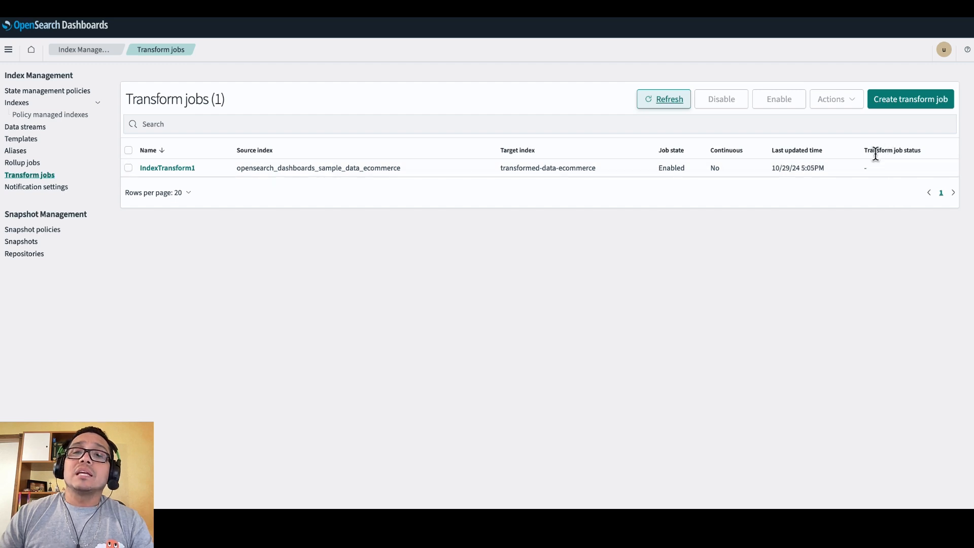
click(671, 102)
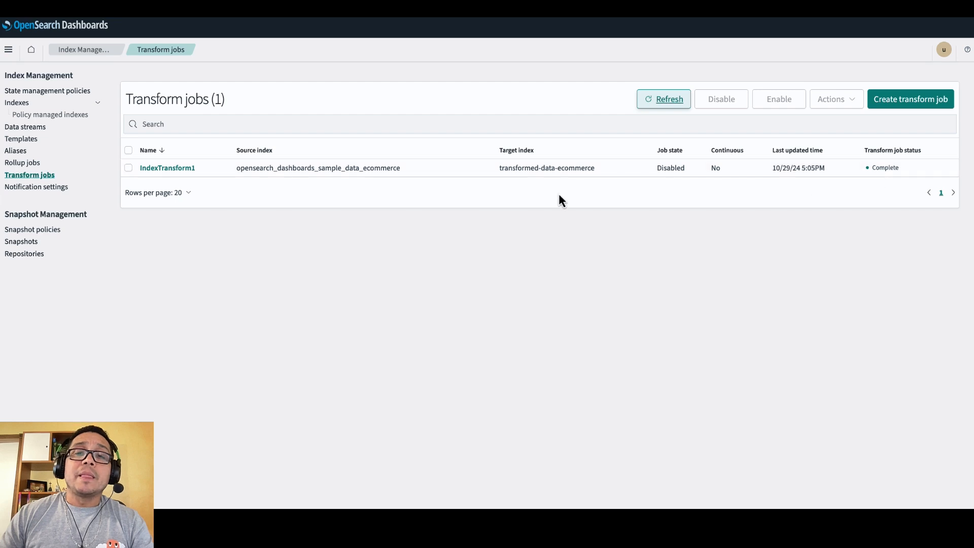
click(167, 169)
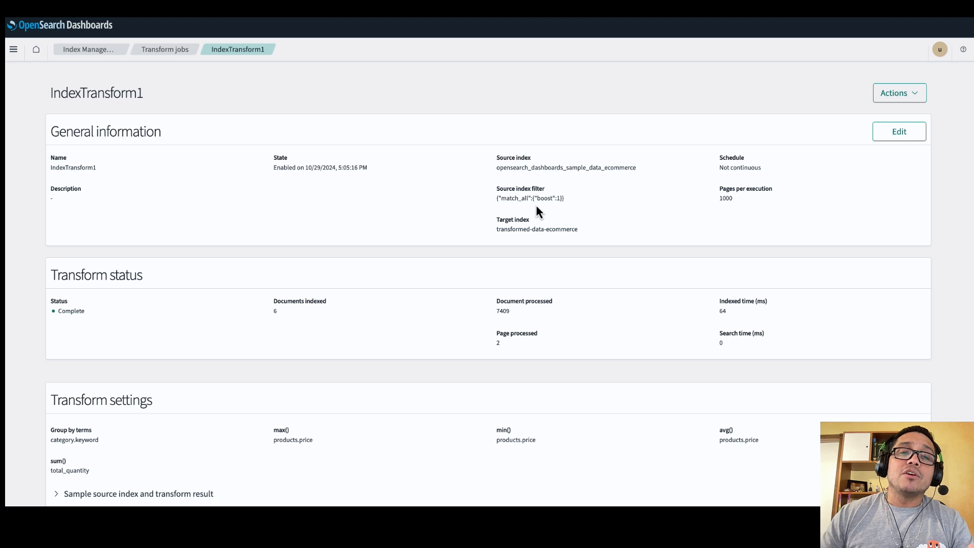
- Examine the job's source index, target index, processed documents, indexed time and search time
double_click(530, 302)
double_click(561, 168)
click(545, 229)
triple_click(544, 229)
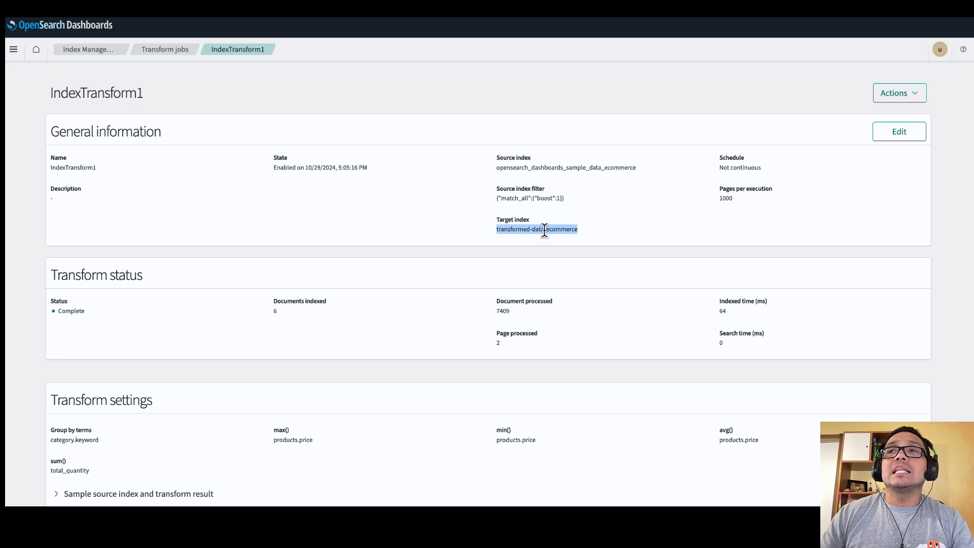
click(575, 321)
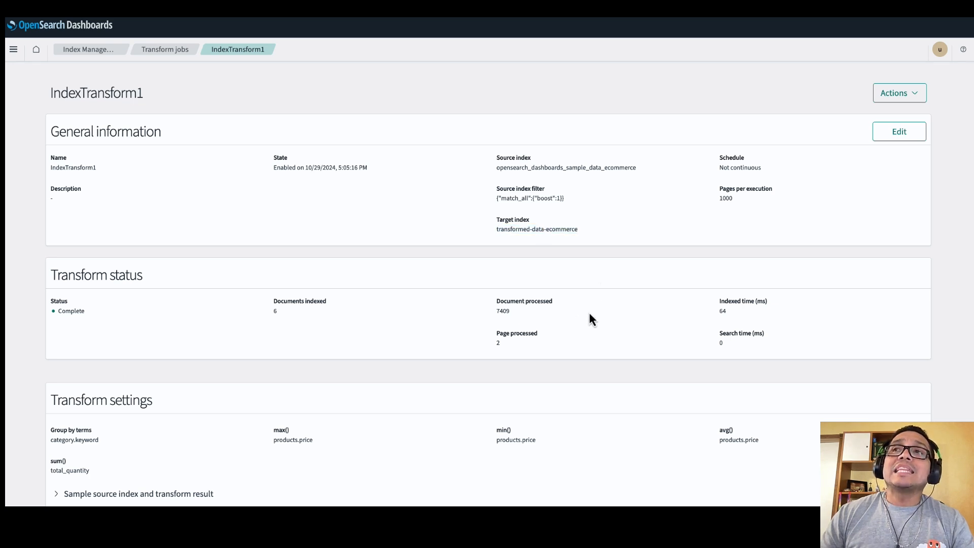
double_click(735, 301)
double_click(729, 333)
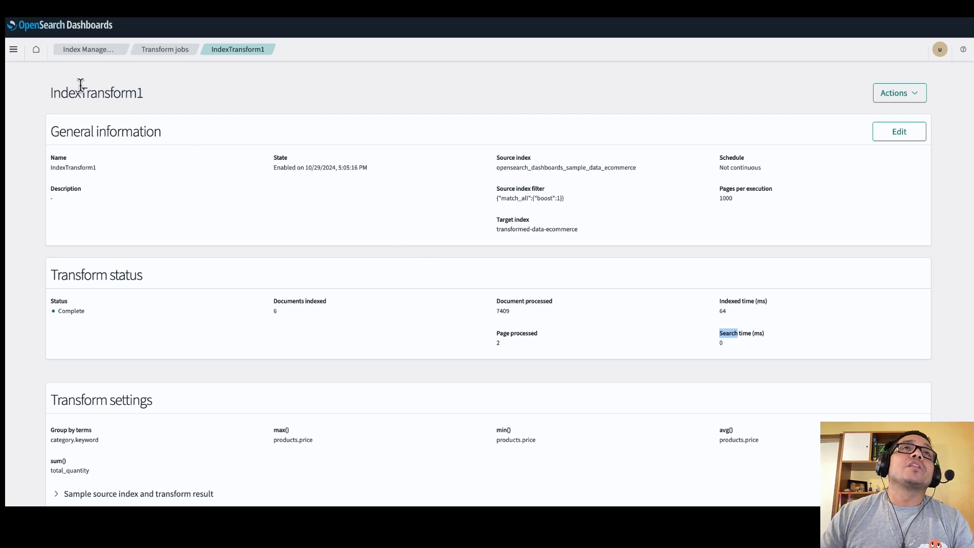
- Return to the home page and open the Dev Tools console
click(36, 55)
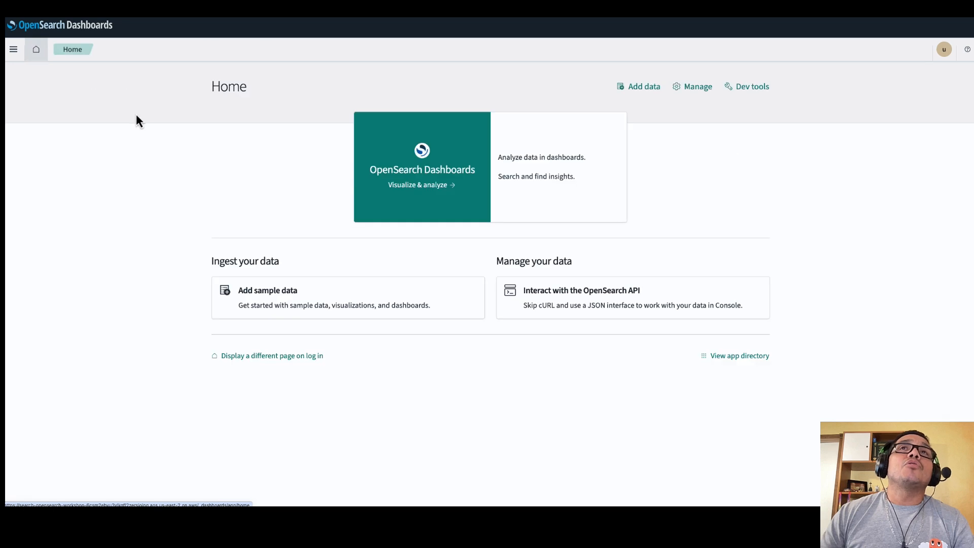
click(753, 87)
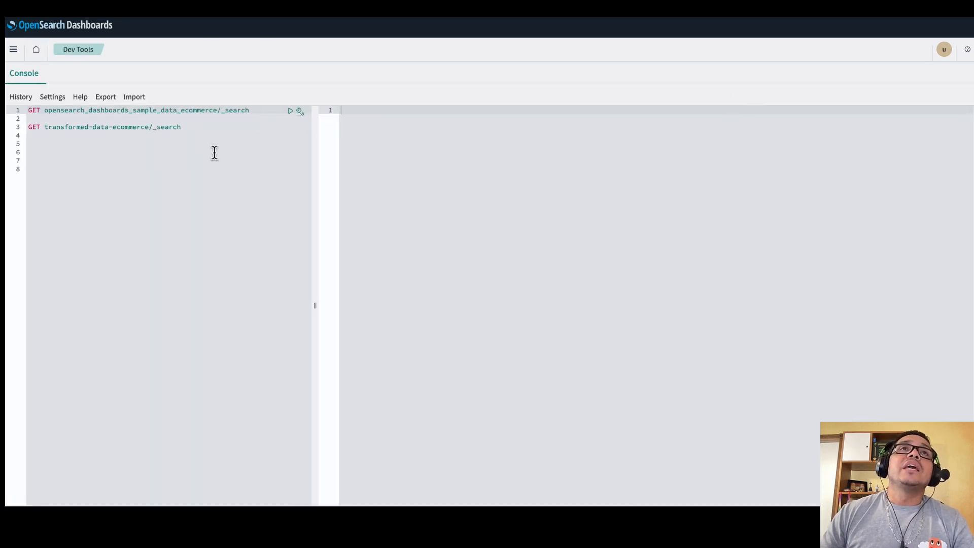
- Run the search request on the transformed-data-ecommerce index and check the total hits value in the response
click(192, 127)
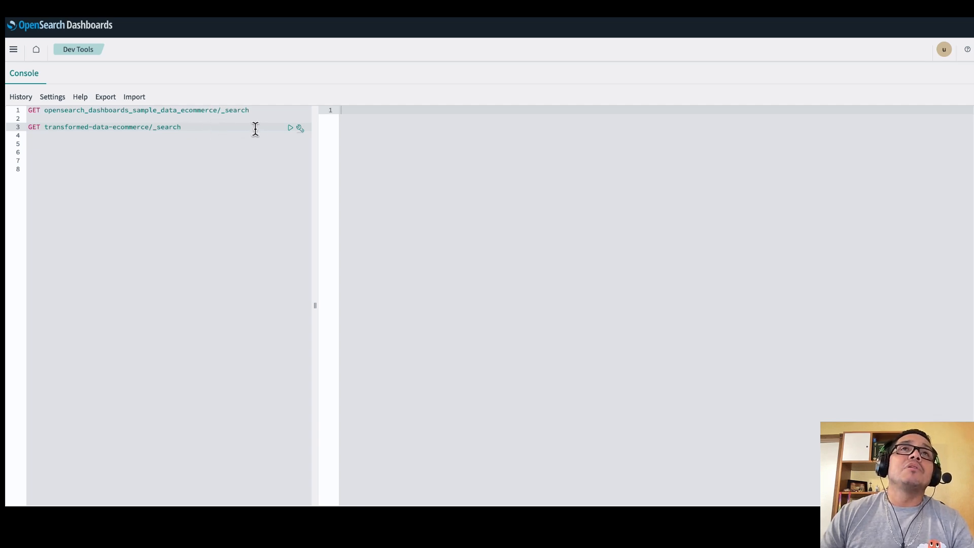
click(290, 127)
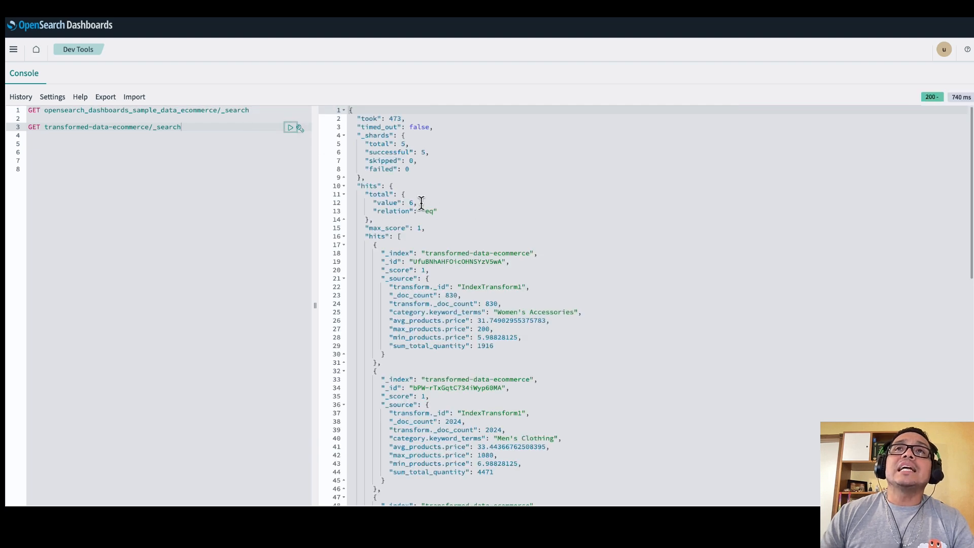
drag(417, 202, 362, 200)
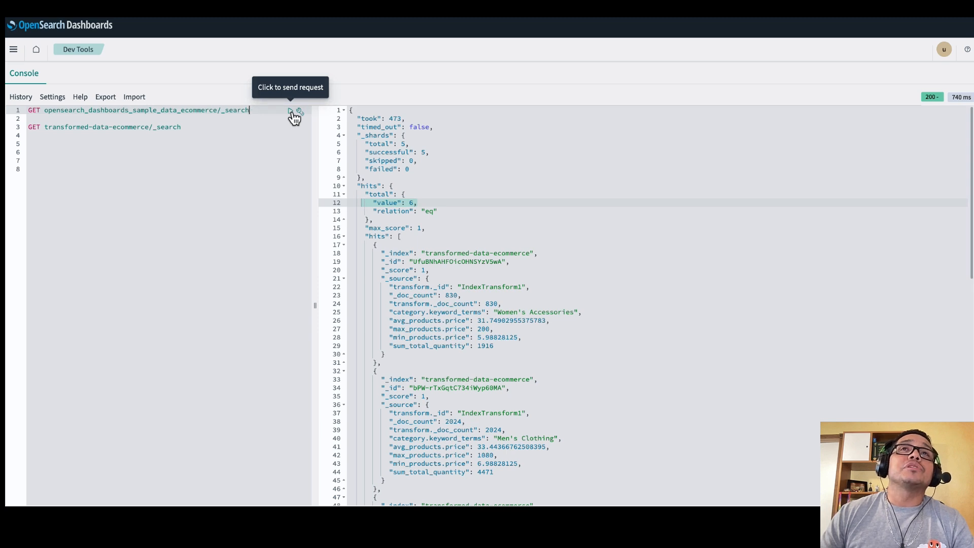
- Query opensearch_dashboards_sample_data_ecommerce to compare its total hits, and rerun the transformed-data-ecommerce search
click(291, 111)
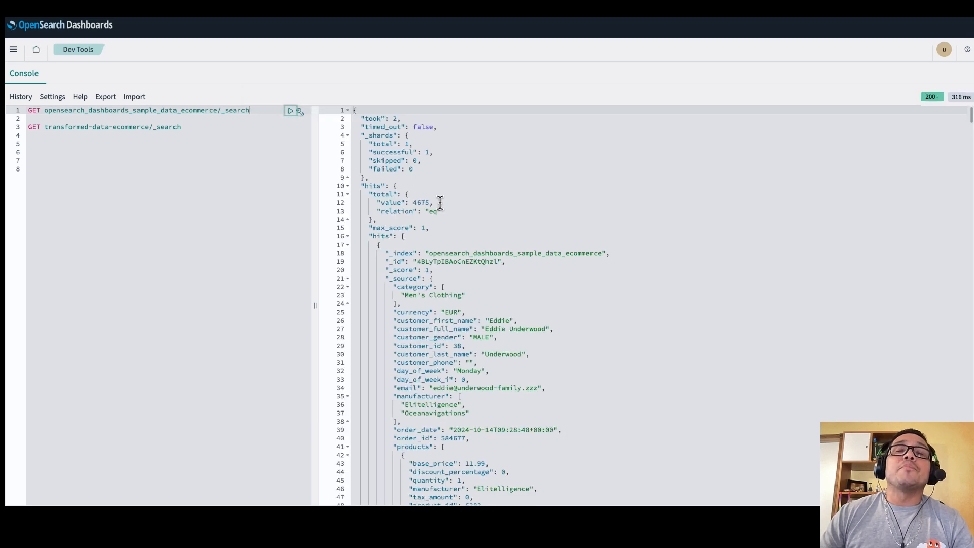
click(402, 203)
click(195, 127)
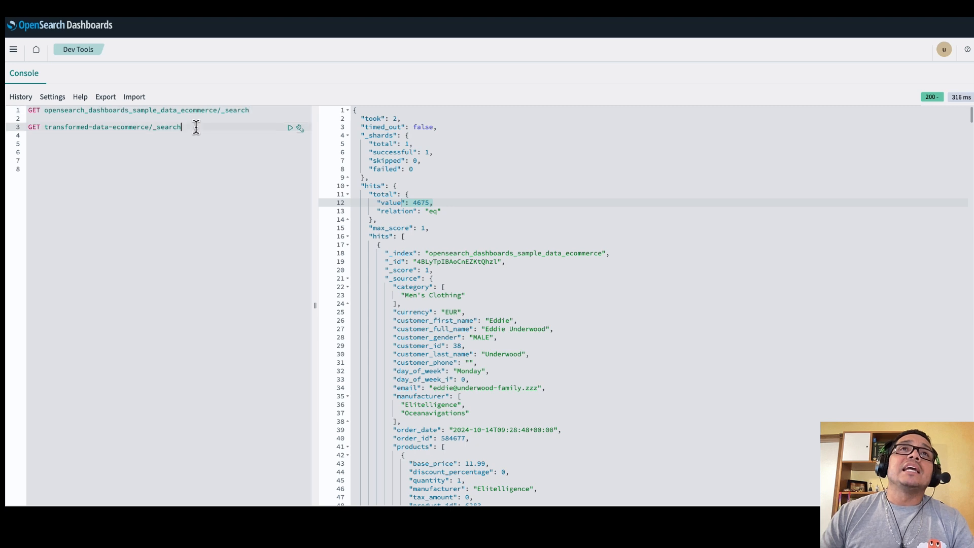
click(292, 128)
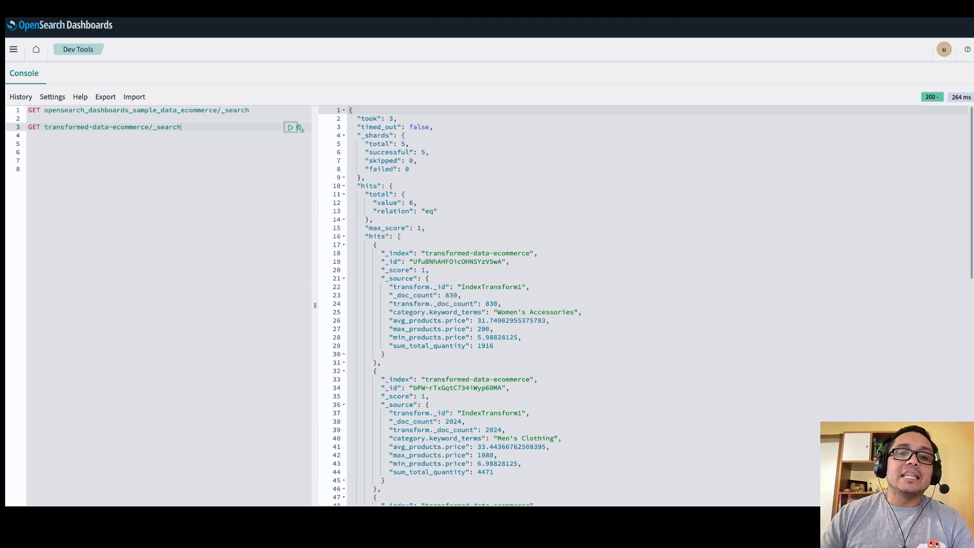
- Go to Index Management and open the list of transform jobs
click(14, 52)
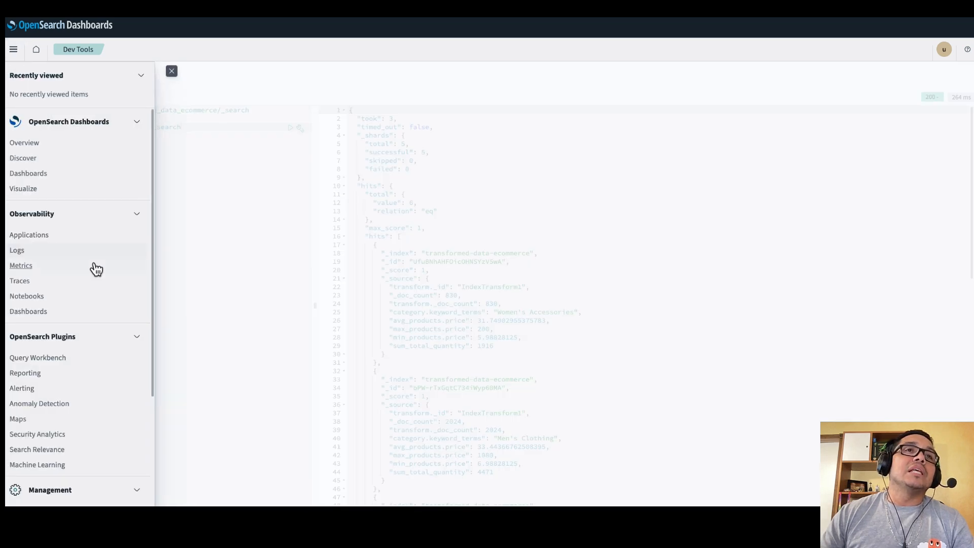
scroll(94, 266, down, 3)
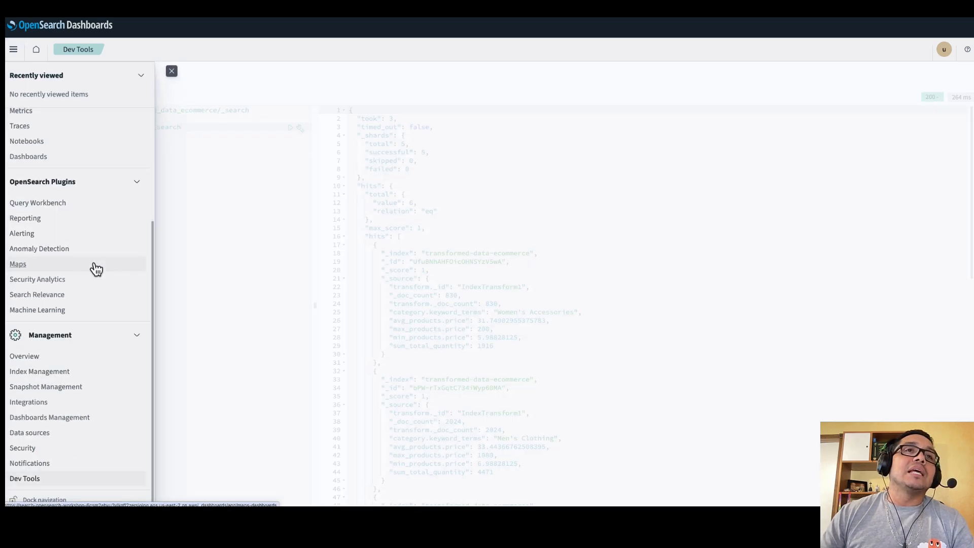
click(52, 373)
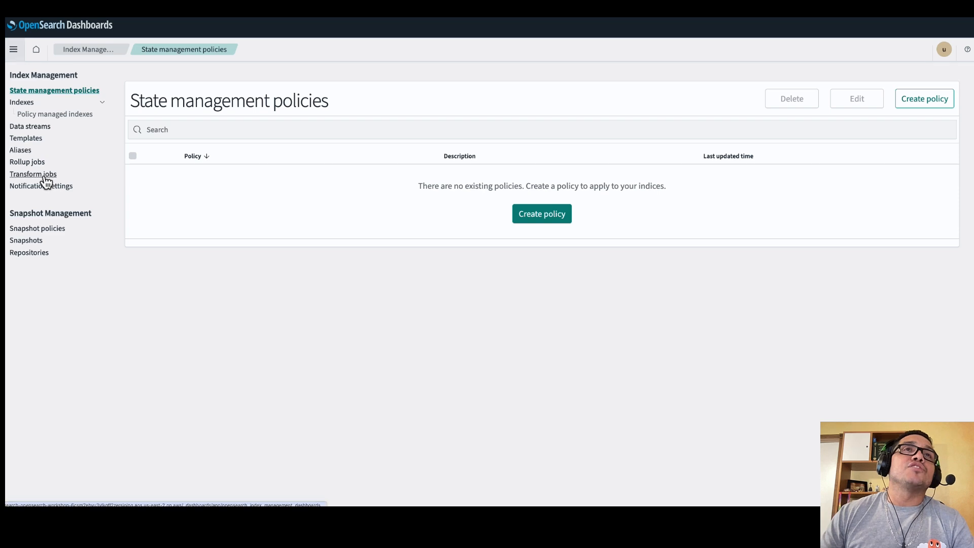
click(46, 175)
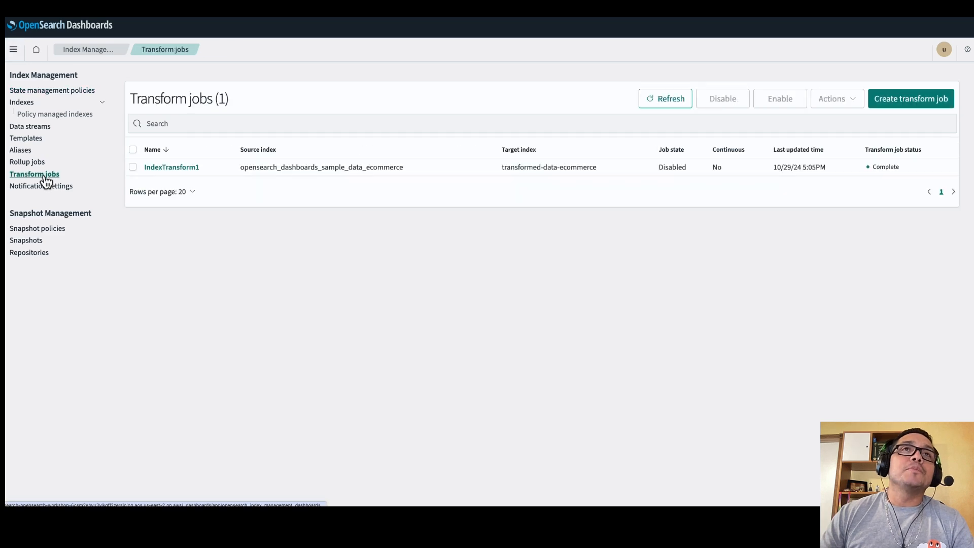
- Select the IndexTransform1 job, check its available actions, and disable it
click(133, 168)
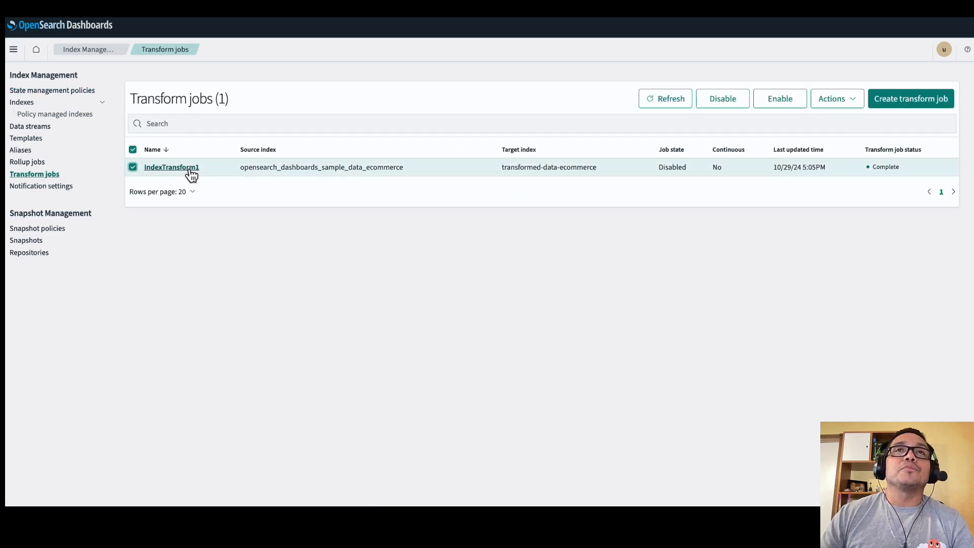
click(861, 101)
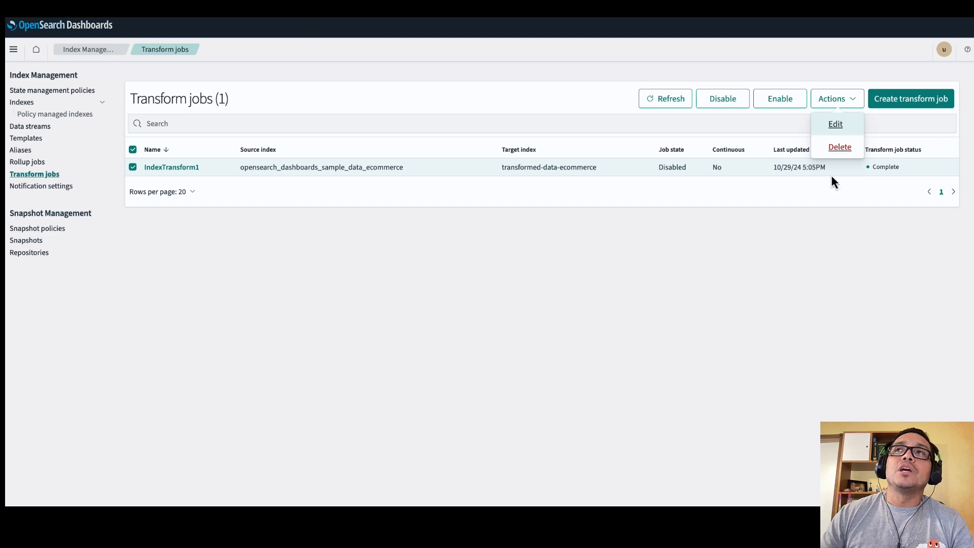
click(749, 236)
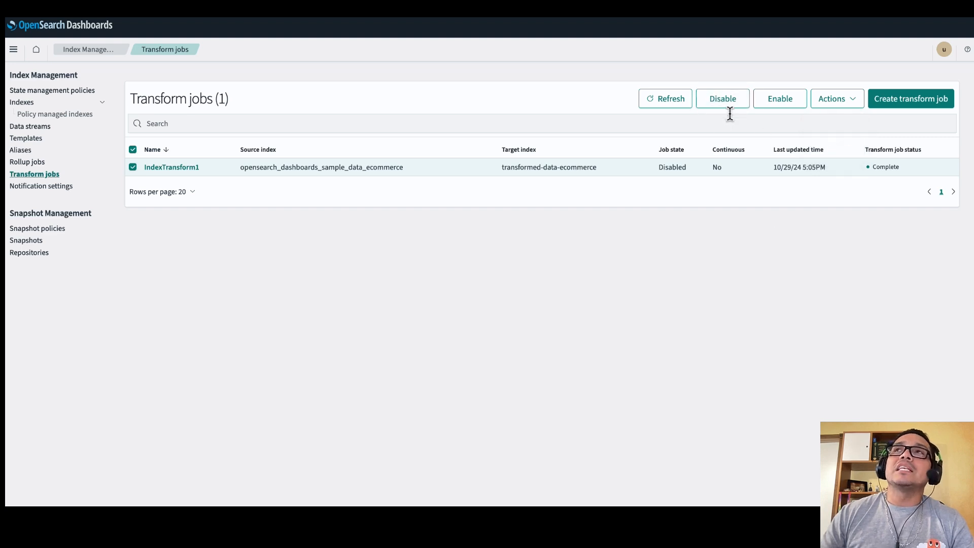
click(726, 101)
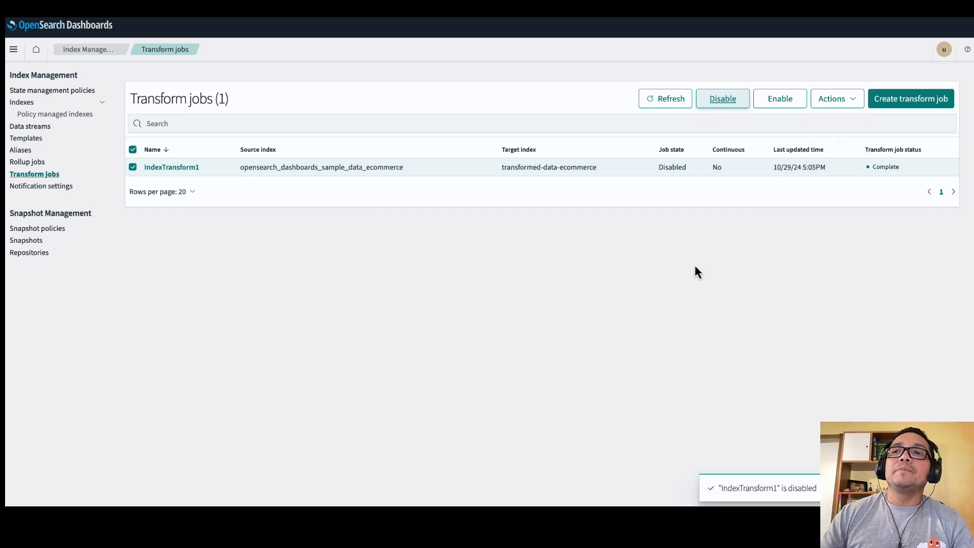
- Delete the IndexTransform1 transform job, confirming the deletion with the word "delete"
click(852, 101)
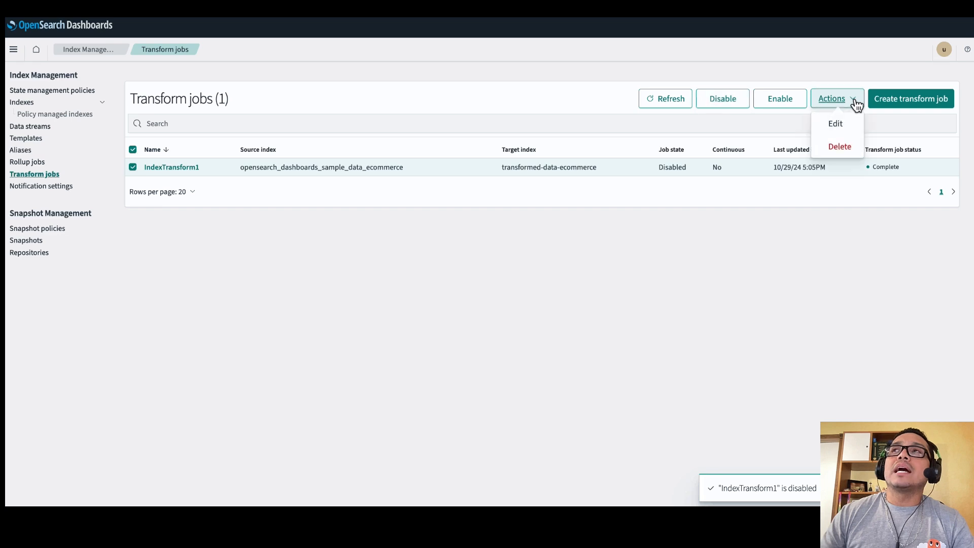
click(844, 148)
click(444, 249)
text(delete)
click(640, 293)
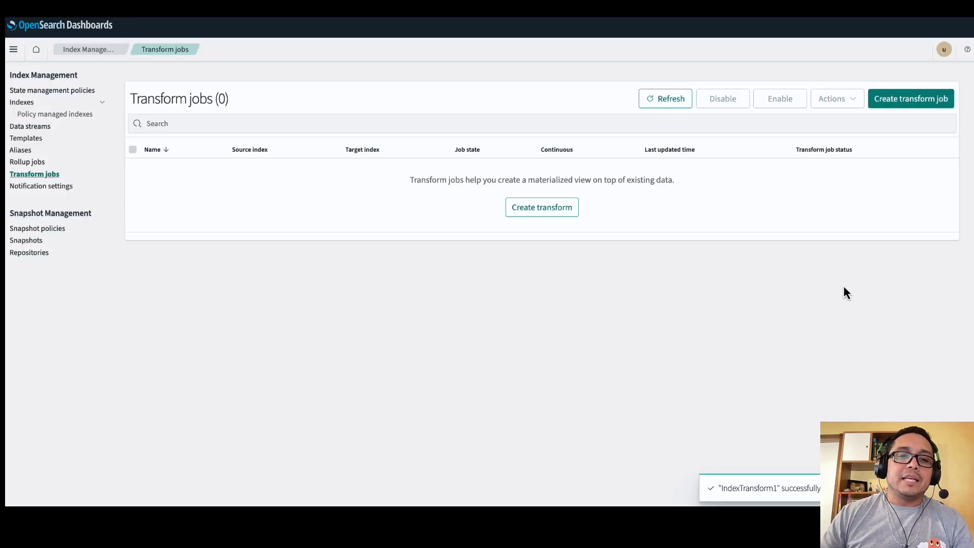